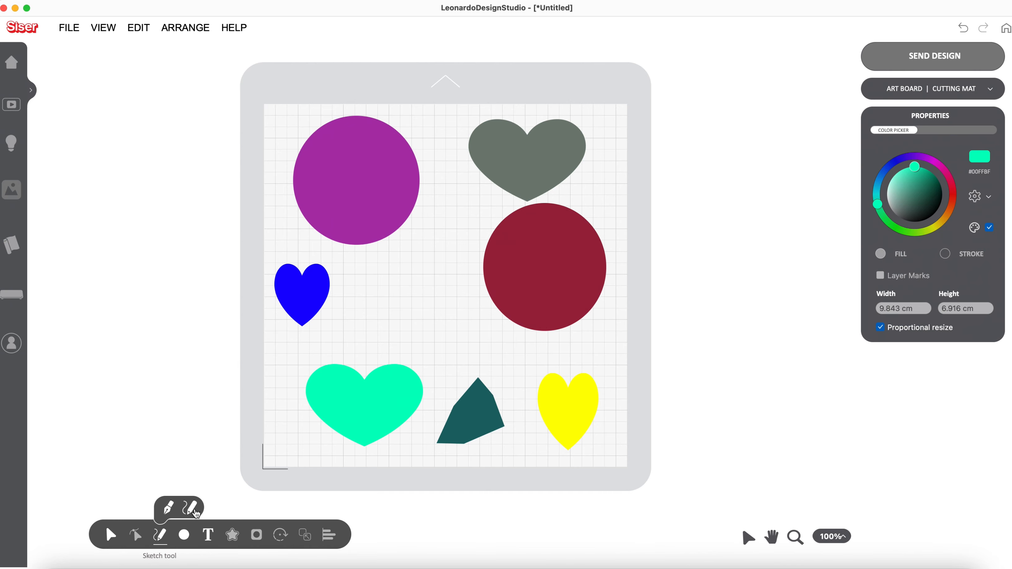
Draw a closed seven-sided shape about 6.1 by 5.3 cm with the Pen tool between the blue heart and the dark red circle
{"action": "left_click", "coordinate": [168, 508]}
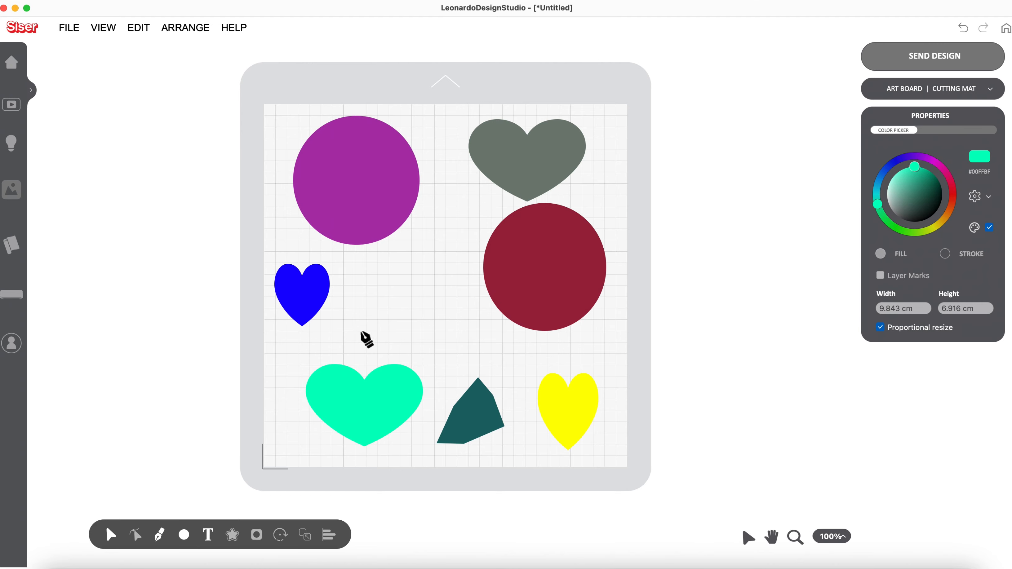
{"action": "left_click", "coordinate": [375, 295]}
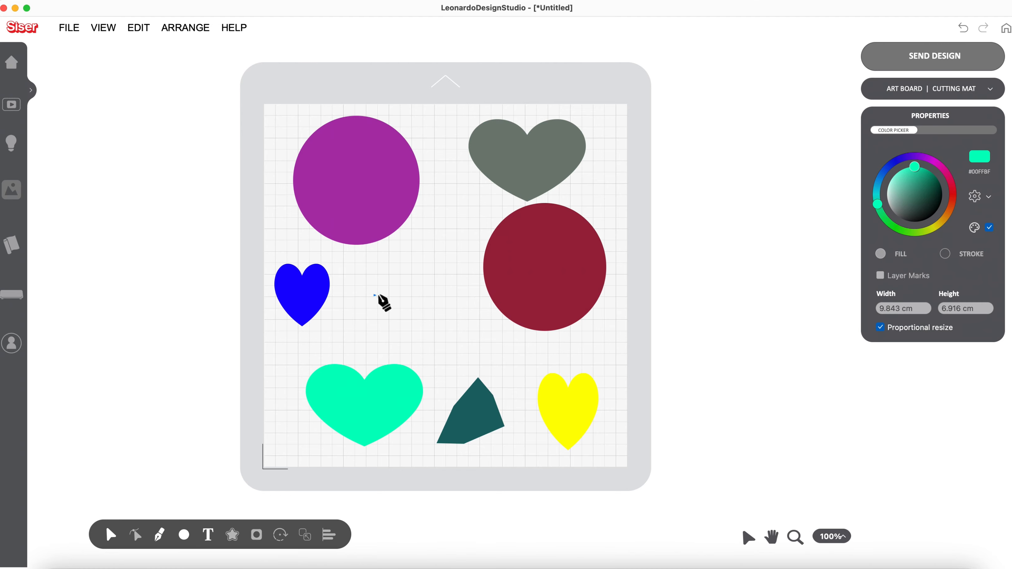
{"action": "left_click", "coordinate": [410, 271]}
{"action": "left_click", "coordinate": [435, 285]}
{"action": "left_click", "coordinate": [448, 318]}
{"action": "left_click", "coordinate": [424, 333]}
{"action": "left_click", "coordinate": [392, 334]}
{"action": "left_click", "coordinate": [378, 319]}
{"action": "left_click", "coordinate": [375, 297]}
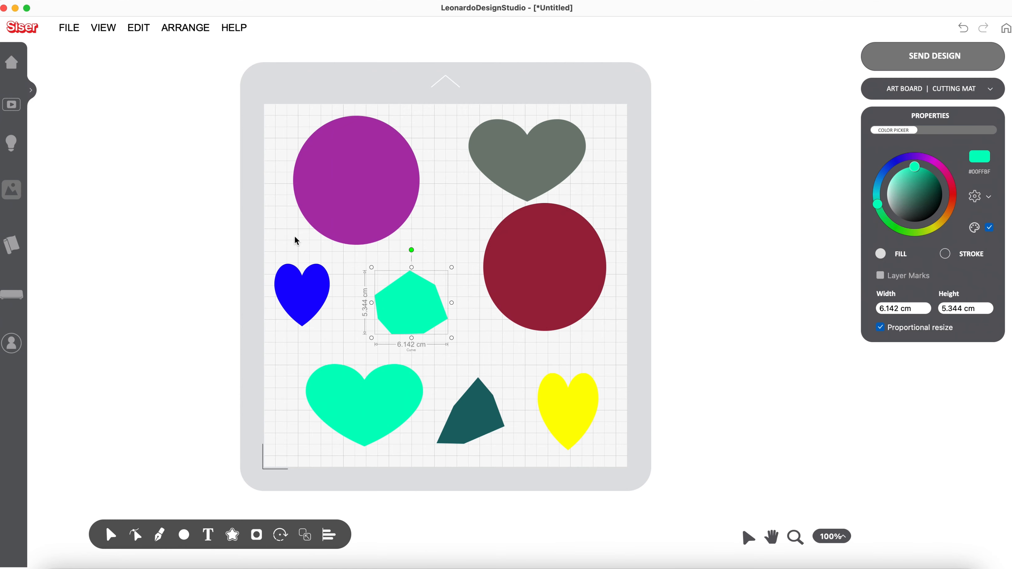
Move the turquoise polygon to the mat's right edge below the dark red circle, and the blue heart beyond the mat's left edge
{"action": "left_click_drag", "start_coordinate": [414, 294], "coordinate": [625, 341]}
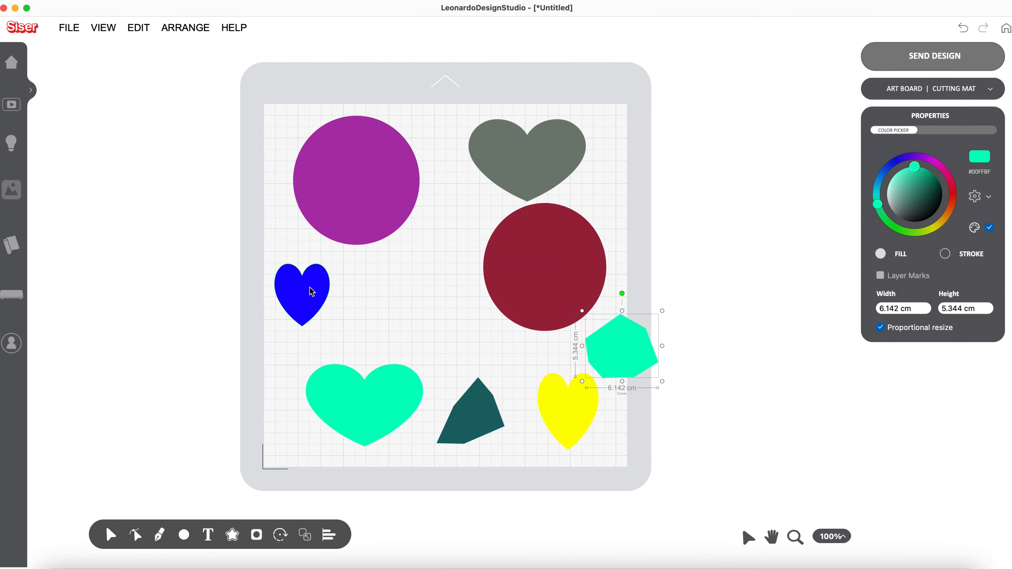
{"action": "left_click_drag", "start_coordinate": [309, 284], "coordinate": [237, 175]}
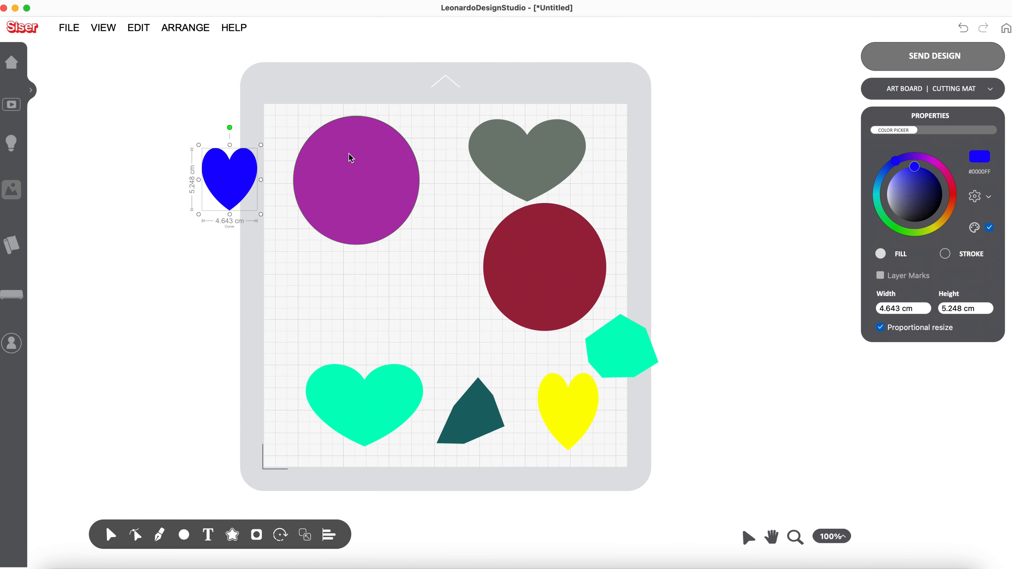
{"action": "left_click_drag", "start_coordinate": [162, 81], "coordinate": [454, 323]}
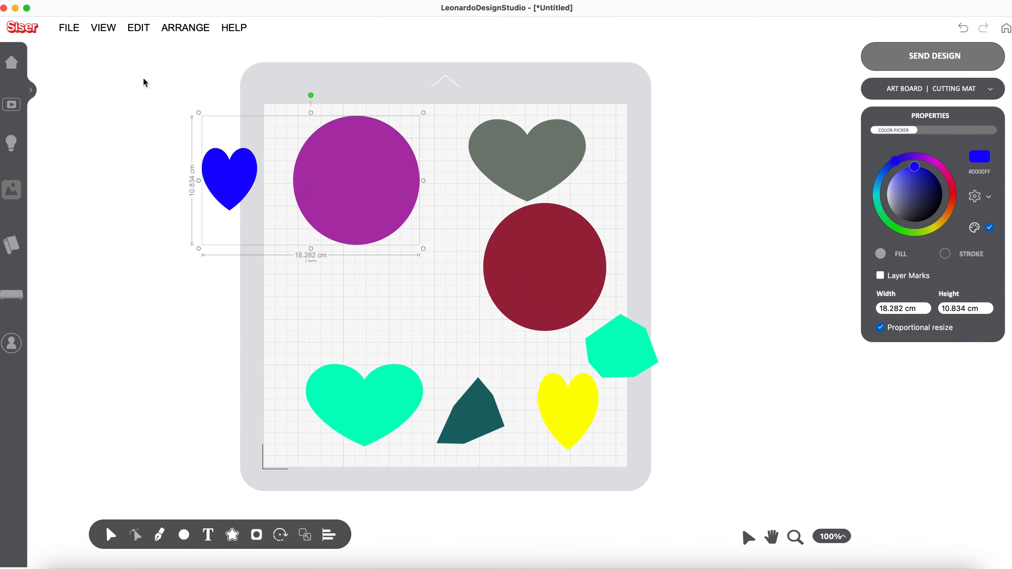
{"action": "left_click", "coordinate": [139, 28]}
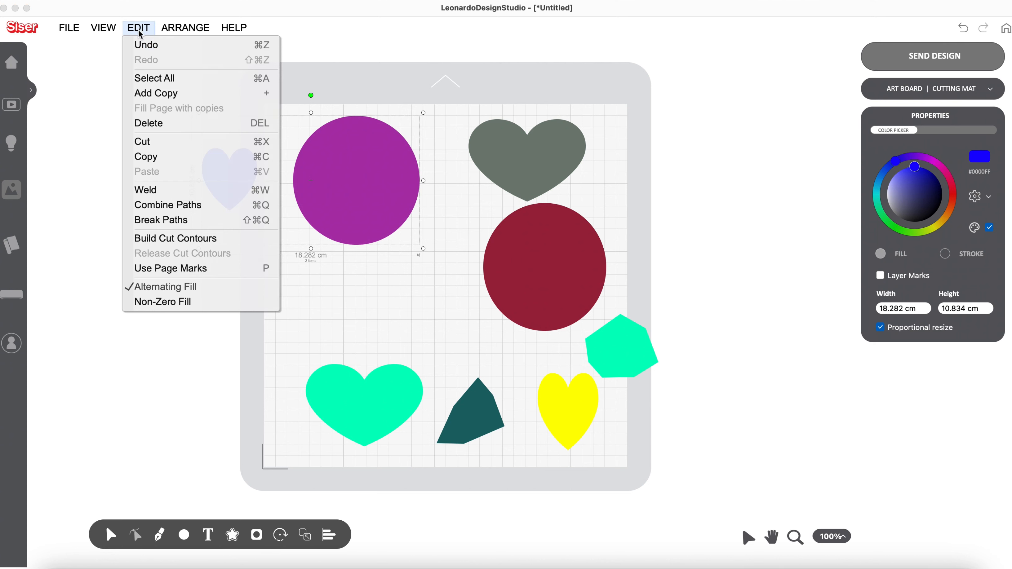
{"action": "left_click", "coordinate": [199, 444]}
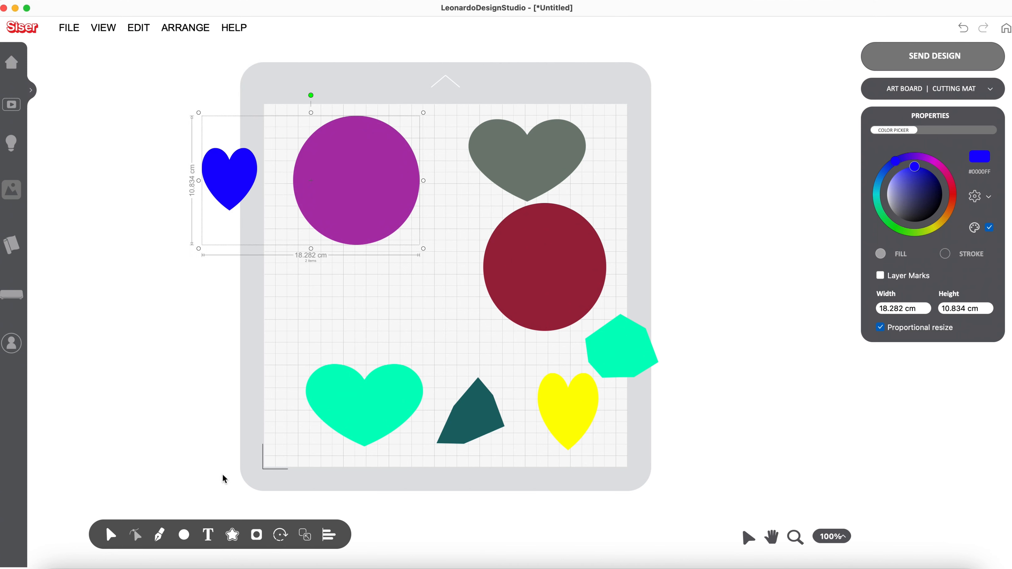
{"action": "mouse_move", "coordinate": [256, 537]}
{"action": "left_click", "coordinate": [217, 308]}
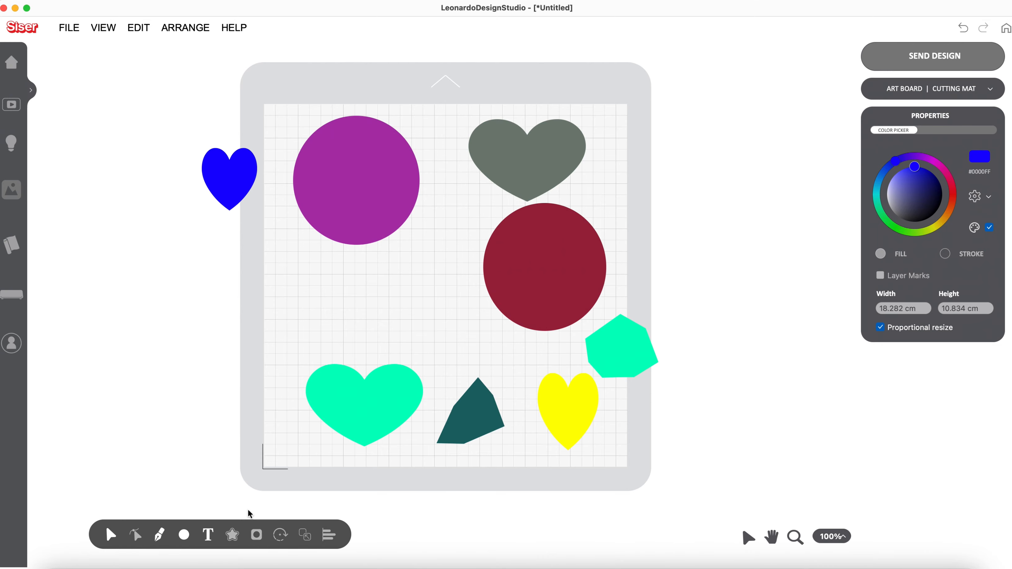
Move the blue heart onto the middle of the purple circle
{"action": "left_click", "coordinate": [235, 190]}
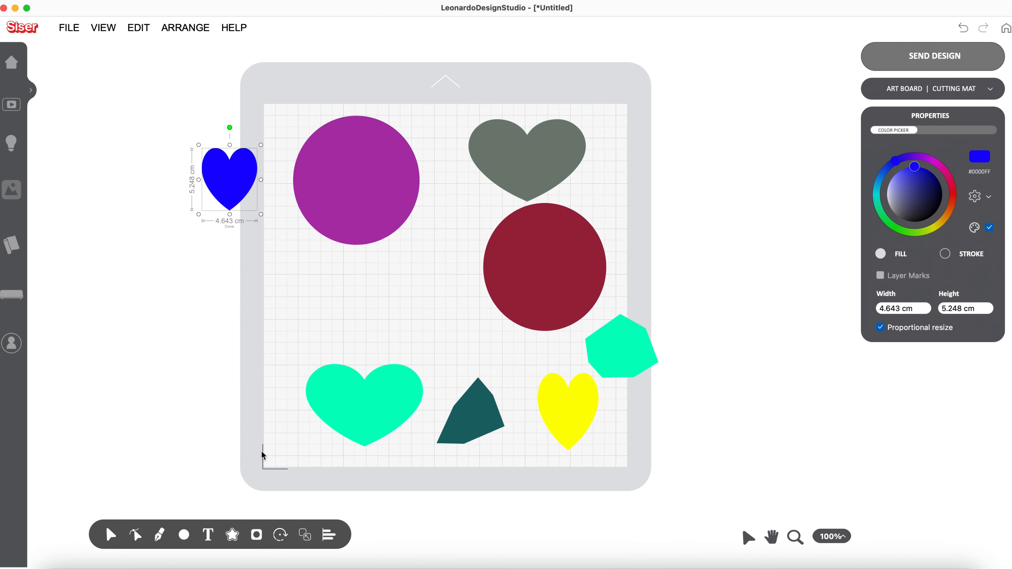
{"action": "left_click", "coordinate": [257, 535]}
{"action": "left_click", "coordinate": [228, 193]}
{"action": "left_click_drag", "start_coordinate": [228, 193], "coordinate": [359, 199]}
Cut the blue heart's shape out of the purple circle to leave a heart-shaped hole
{"action": "left_click_drag", "start_coordinate": [255, 107], "coordinate": [449, 298]}
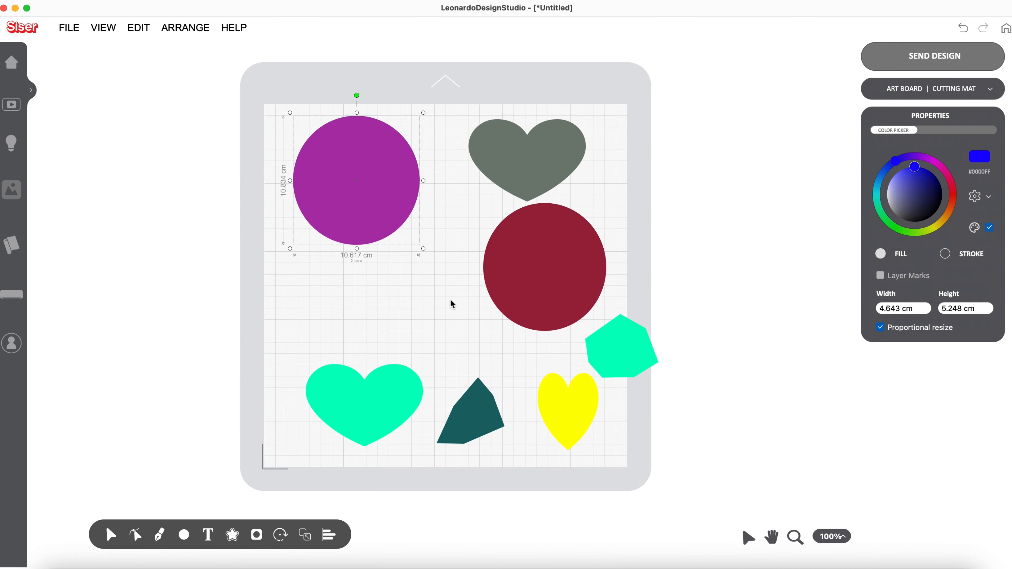
{"action": "left_click", "coordinate": [257, 536]}
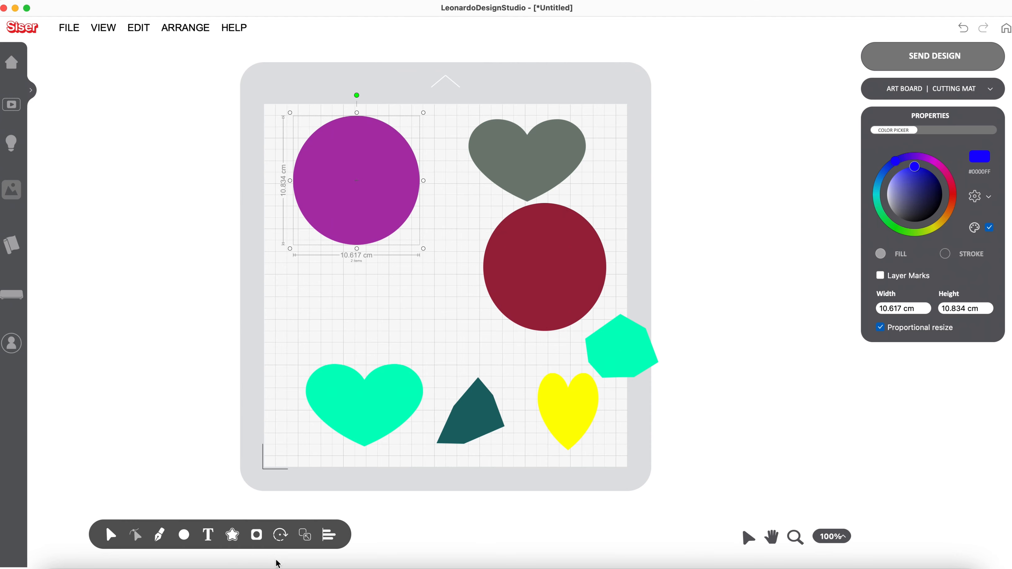
{"action": "mouse_move", "coordinate": [257, 535]}
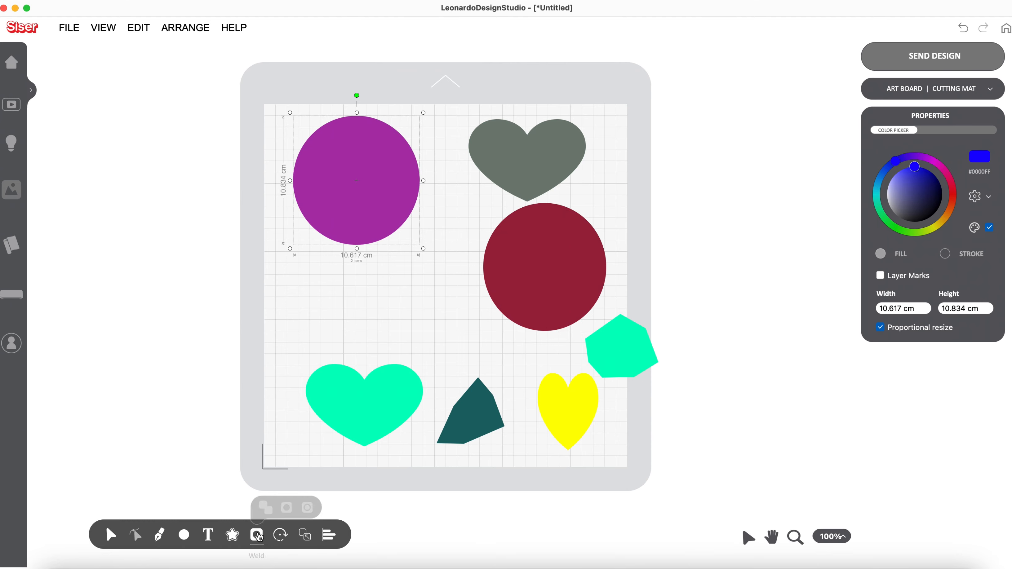
{"action": "left_click", "coordinate": [288, 507]}
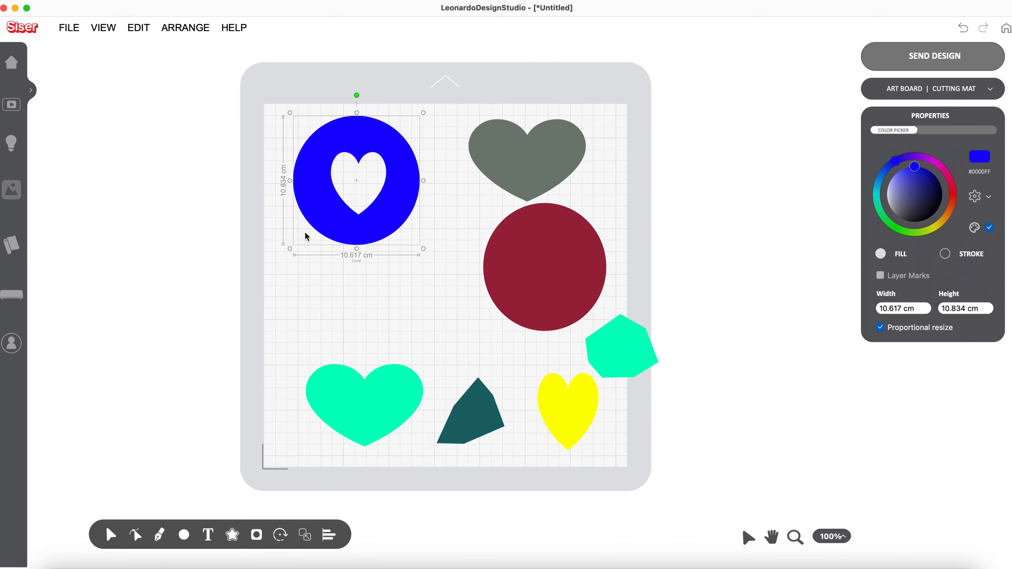
Move the turquoise heart up under the circle and start an Editable Contour (Cut only) for it with the Sharp corner style
{"action": "left_click_drag", "start_coordinate": [389, 422], "coordinate": [368, 358]}
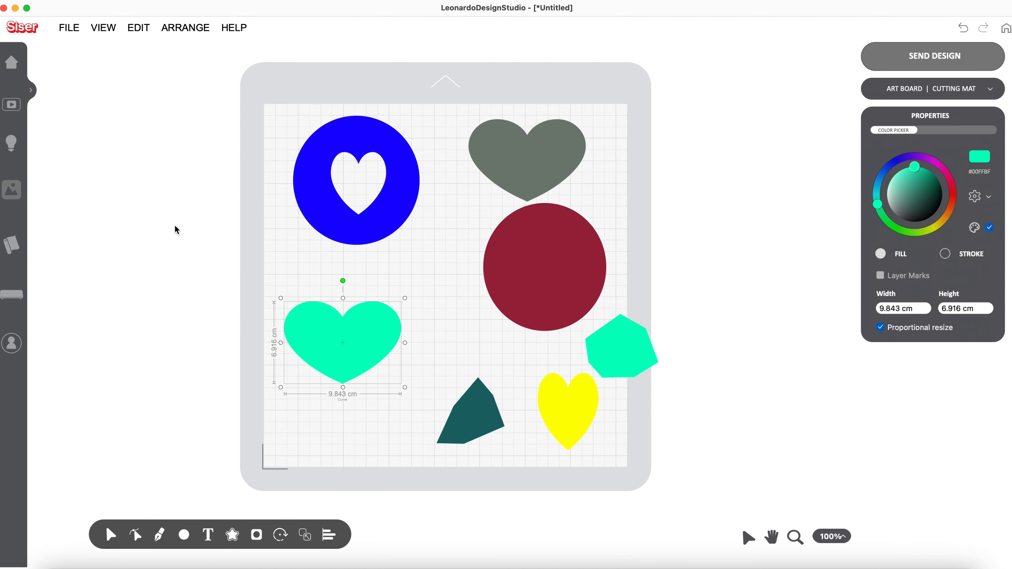
{"action": "left_click", "coordinate": [140, 29]}
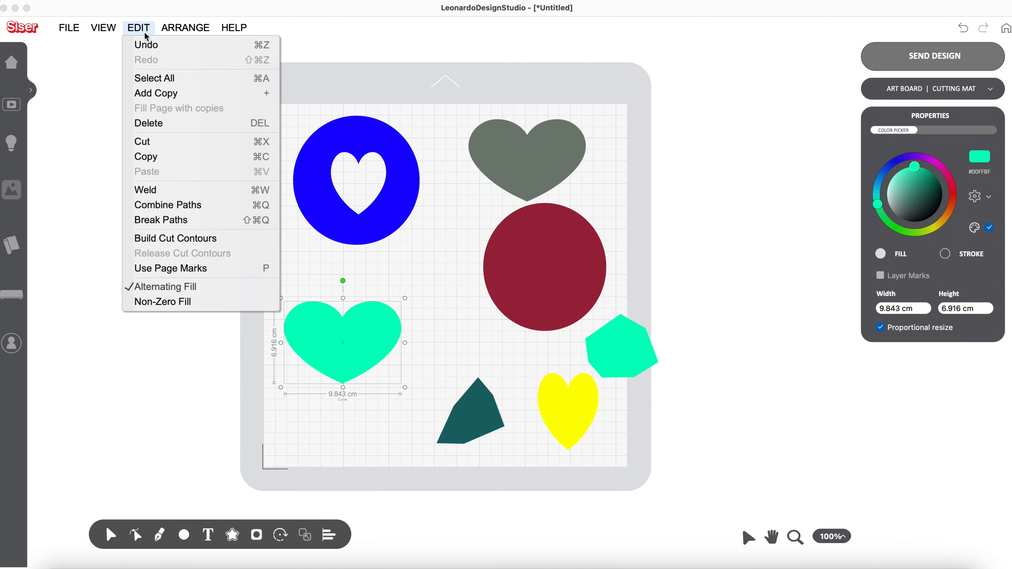
{"action": "left_click", "coordinate": [172, 239]}
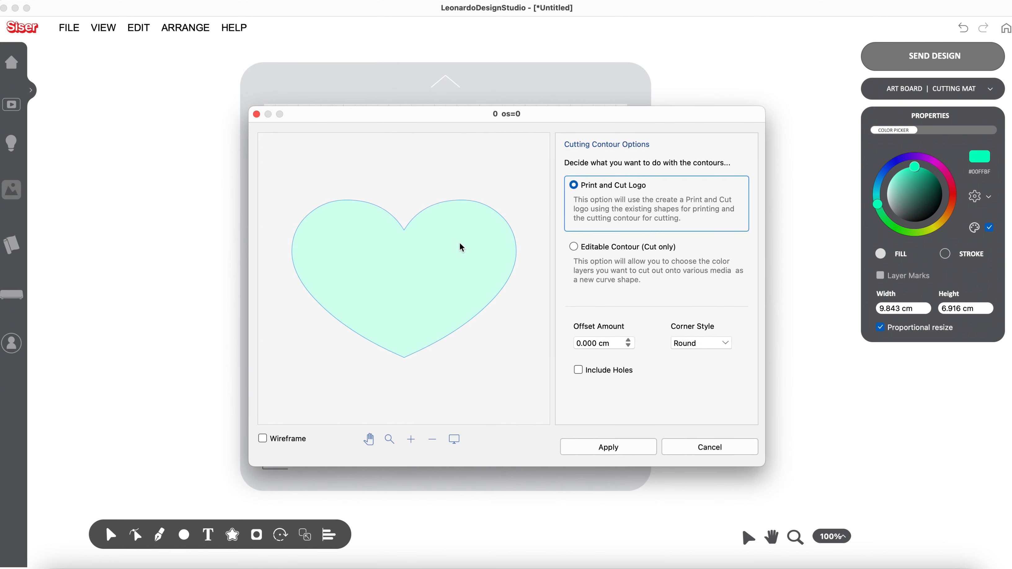
{"action": "left_click", "coordinate": [576, 247]}
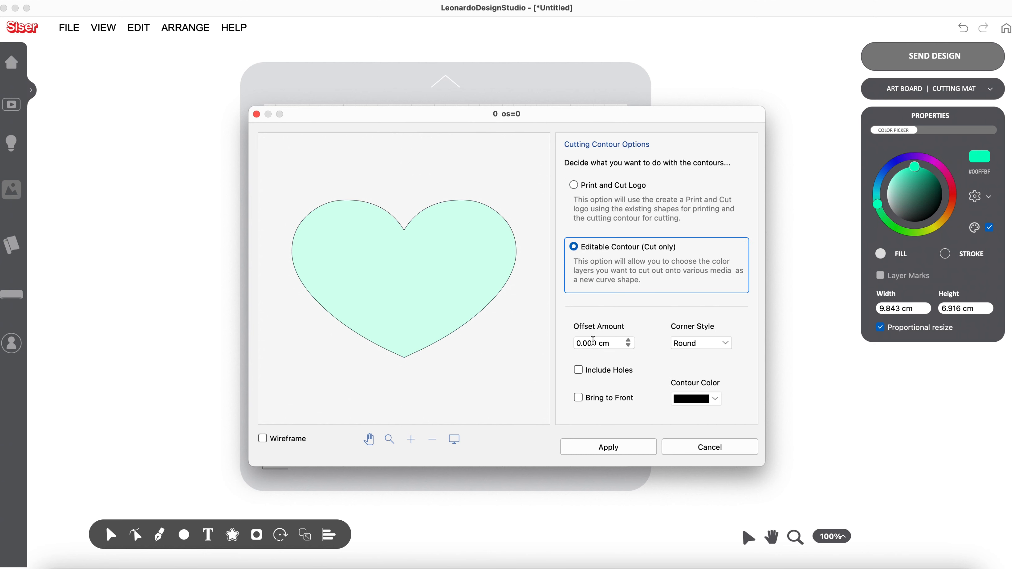
{"action": "left_click", "coordinate": [730, 345]}
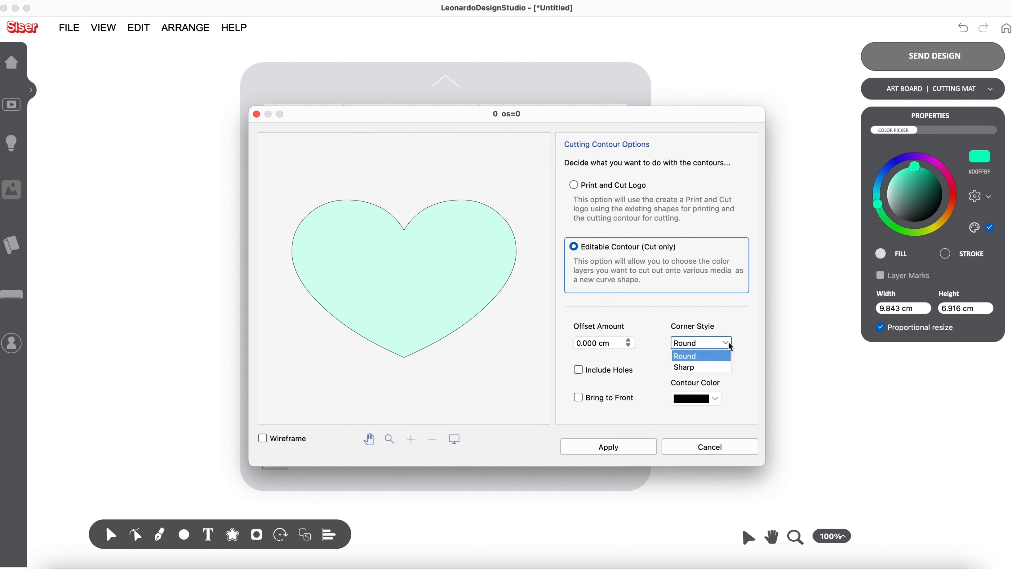
{"action": "left_click", "coordinate": [712, 366]}
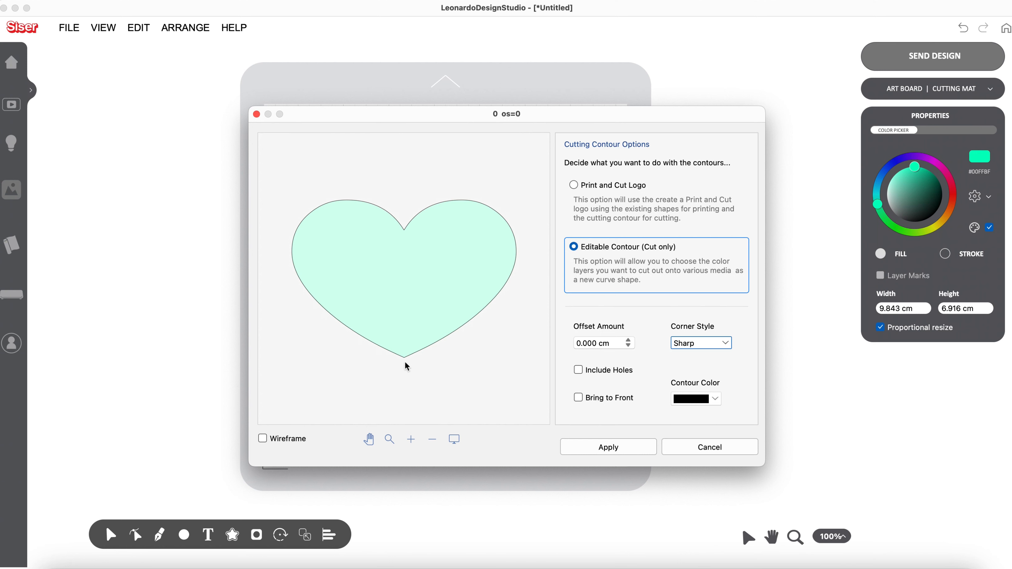
Set the contour's offset amount to 0.380 cm
{"action": "left_click", "coordinate": [628, 340]}
{"action": "left_click", "coordinate": [629, 341]}
{"action": "left_click", "coordinate": [629, 341]}
{"action": "left_click", "coordinate": [629, 341]}
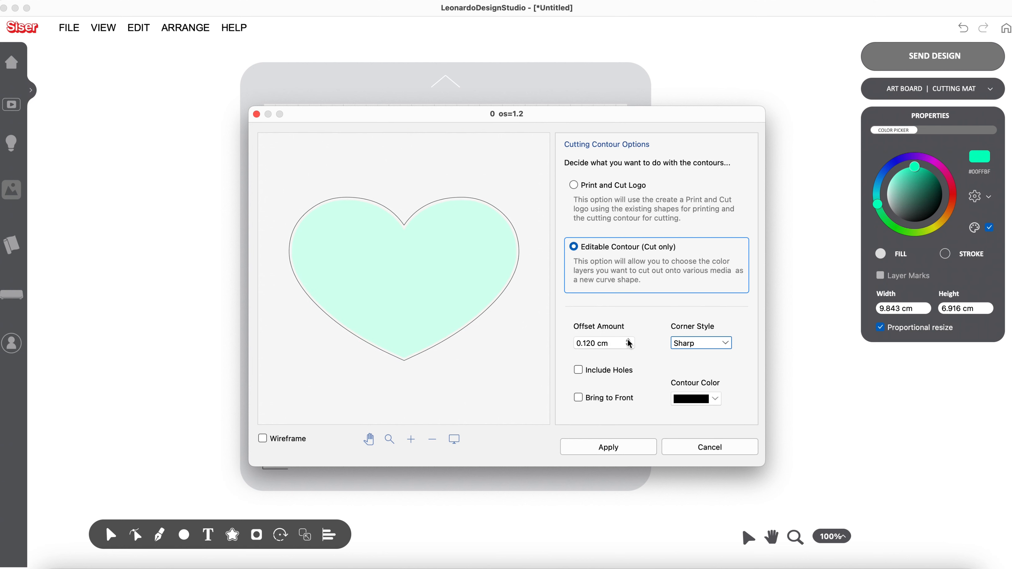
{"action": "left_click", "coordinate": [628, 340]}
{"action": "left_click", "coordinate": [629, 341]}
{"action": "left_click", "coordinate": [629, 341]}
{"action": "left_click", "coordinate": [628, 341]}
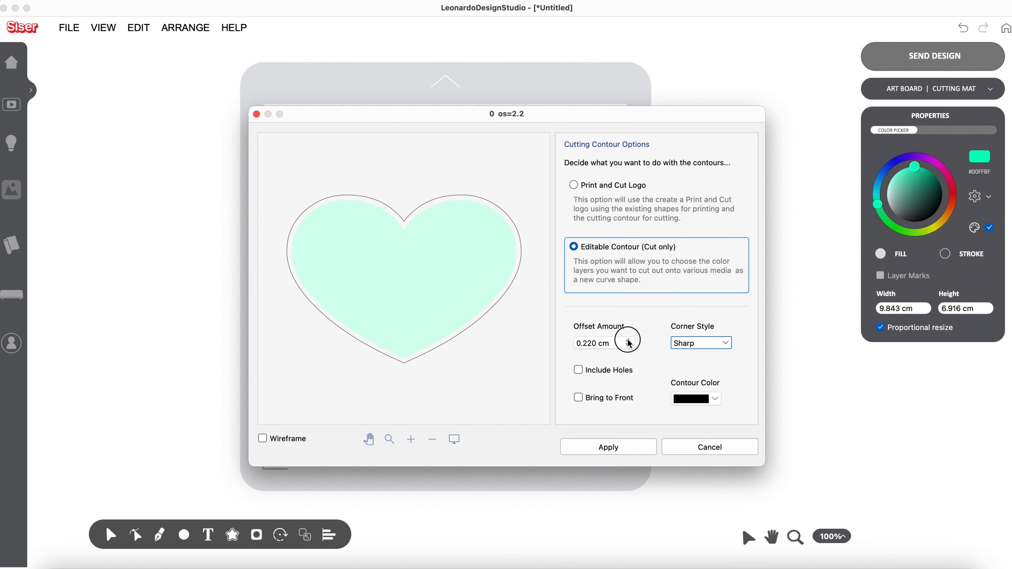
{"action": "left_click", "coordinate": [629, 341]}
{"action": "left_click", "coordinate": [628, 340]}
{"action": "left_click", "coordinate": [628, 341]}
{"action": "left_click", "coordinate": [629, 341]}
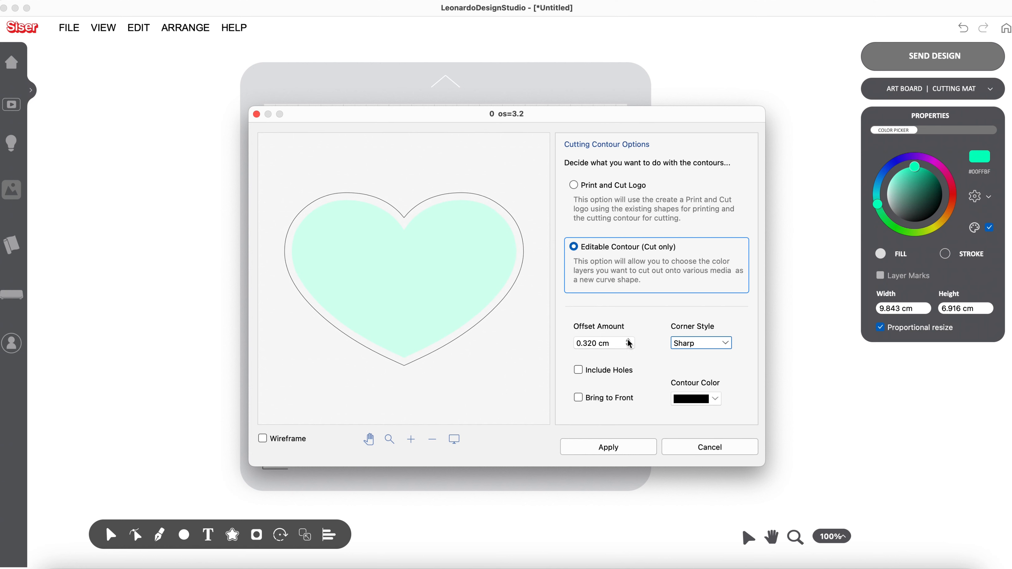
{"action": "left_click", "coordinate": [629, 340]}
{"action": "left_click", "coordinate": [629, 341]}
{"action": "left_click", "coordinate": [628, 341]}
{"action": "left_click", "coordinate": [628, 341]}
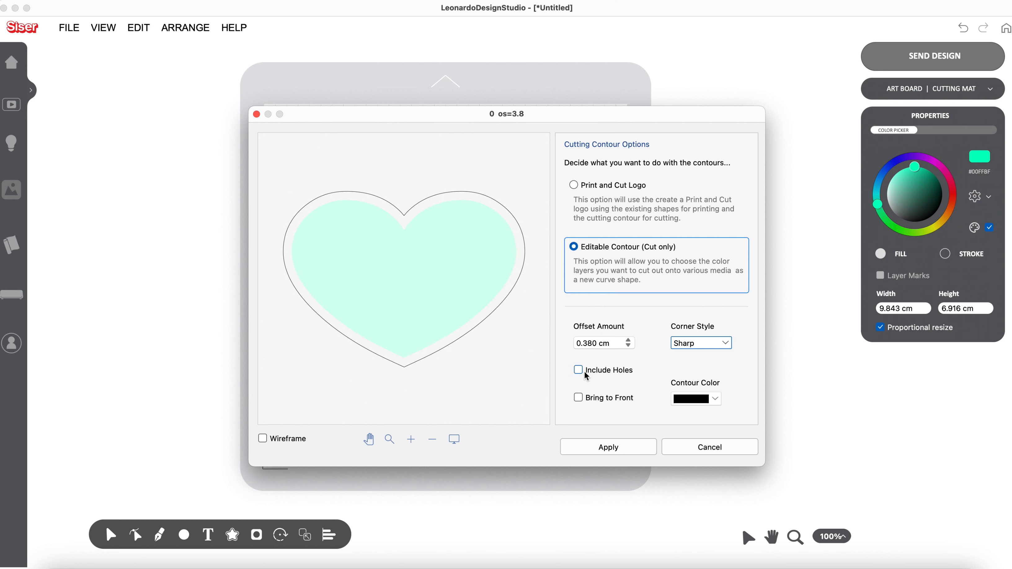
Change the contour color to blue #1EB2E5
{"action": "left_click", "coordinate": [580, 399]}
{"action": "left_click", "coordinate": [715, 399]}
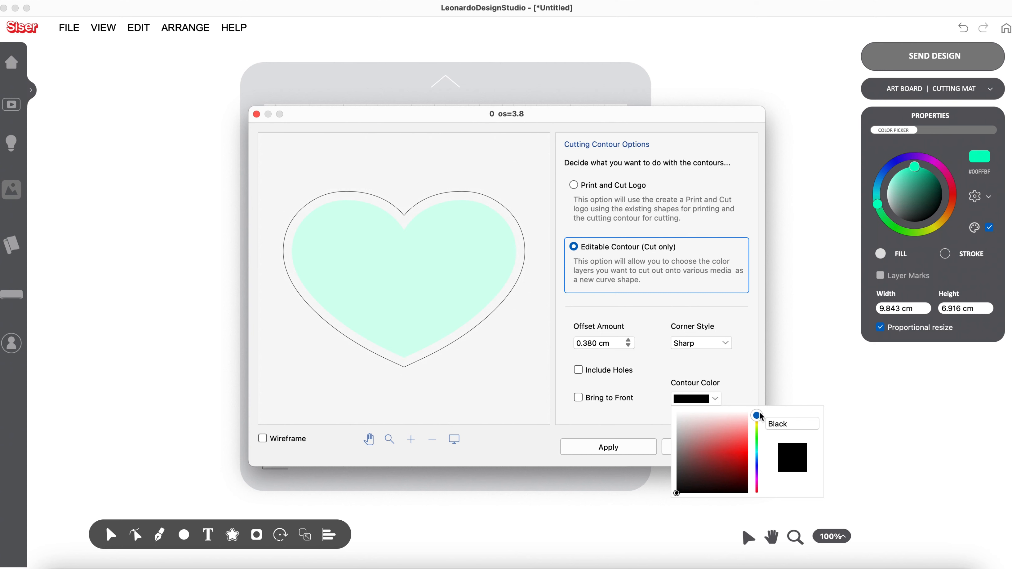
{"action": "left_click_drag", "start_coordinate": [756, 416], "coordinate": [756, 455]}
{"action": "left_click", "coordinate": [732, 453]}
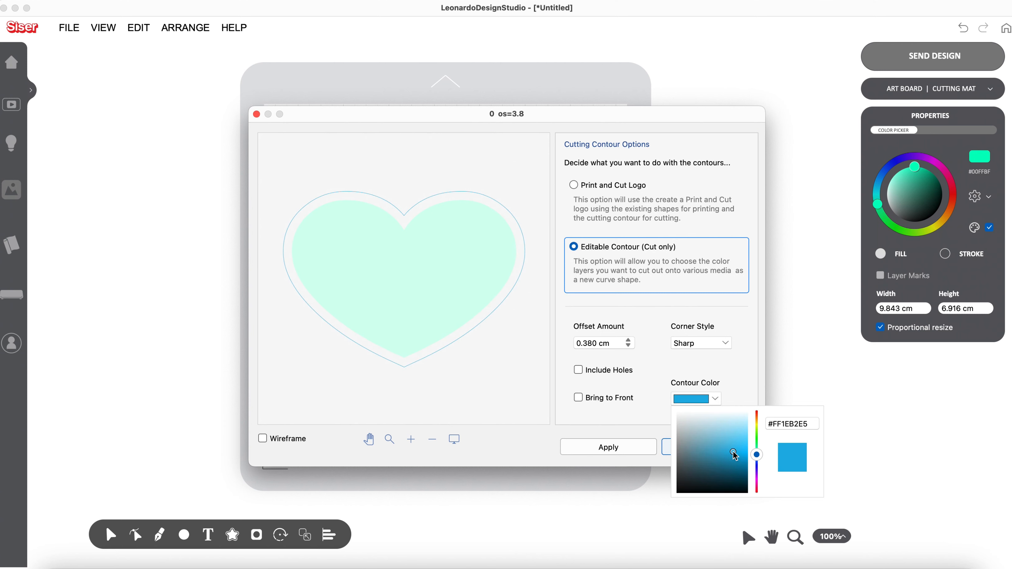
{"action": "left_click", "coordinate": [623, 414]}
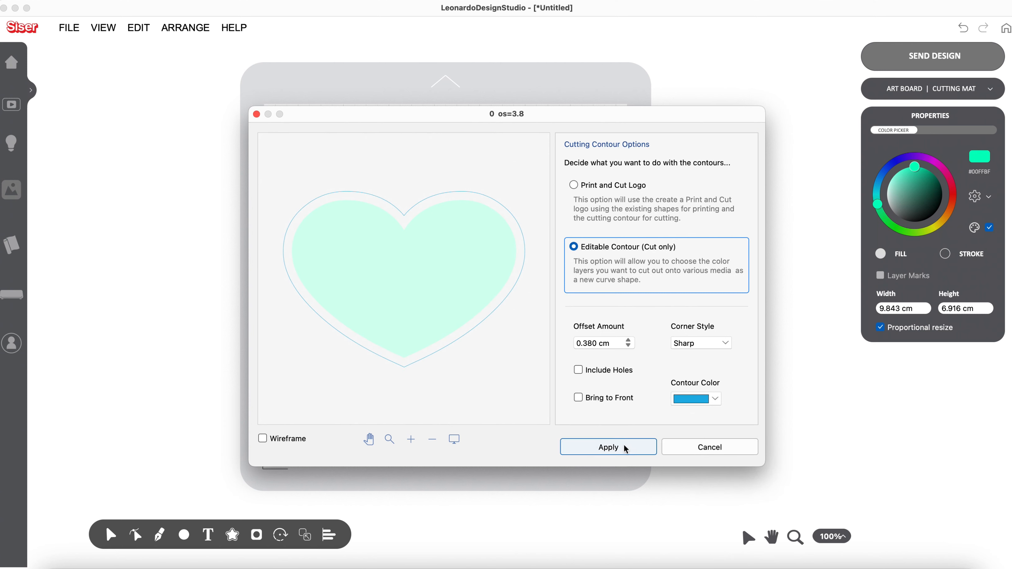
Preview the contour briefly as a wireframe and apply it to the turquoise heart
{"action": "left_click", "coordinate": [263, 439]}
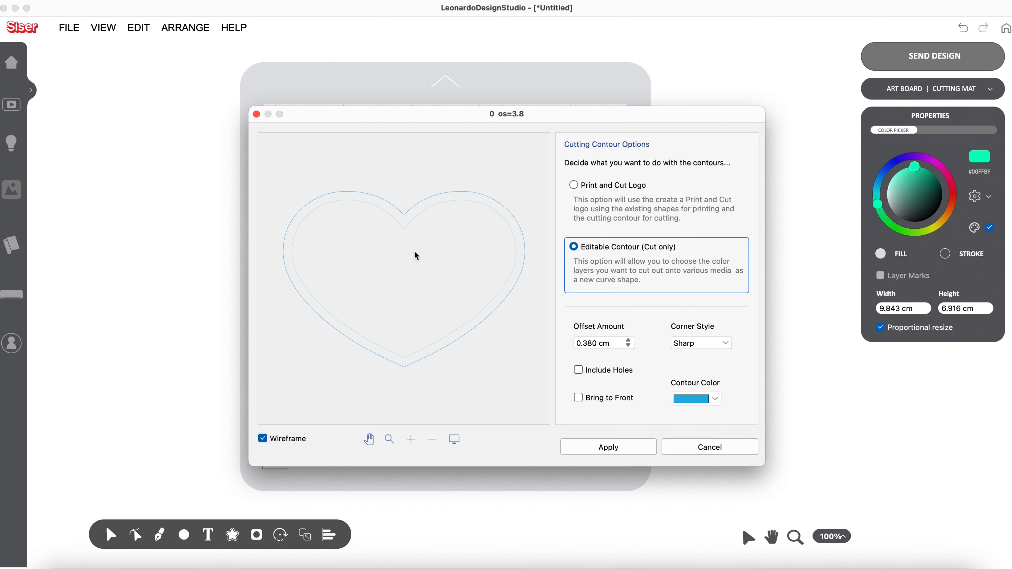
{"action": "left_click", "coordinate": [263, 438]}
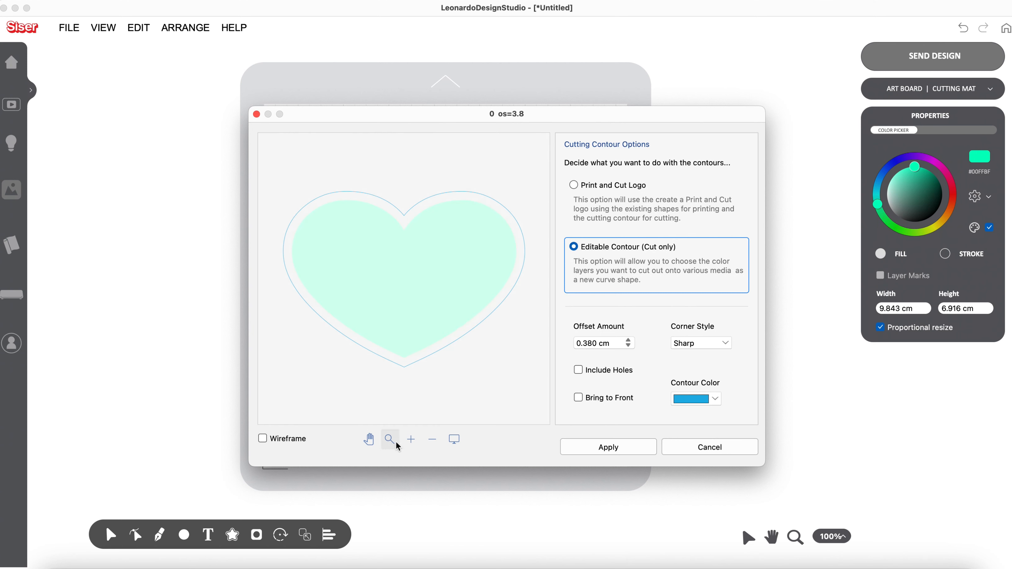
{"action": "left_click", "coordinate": [606, 447]}
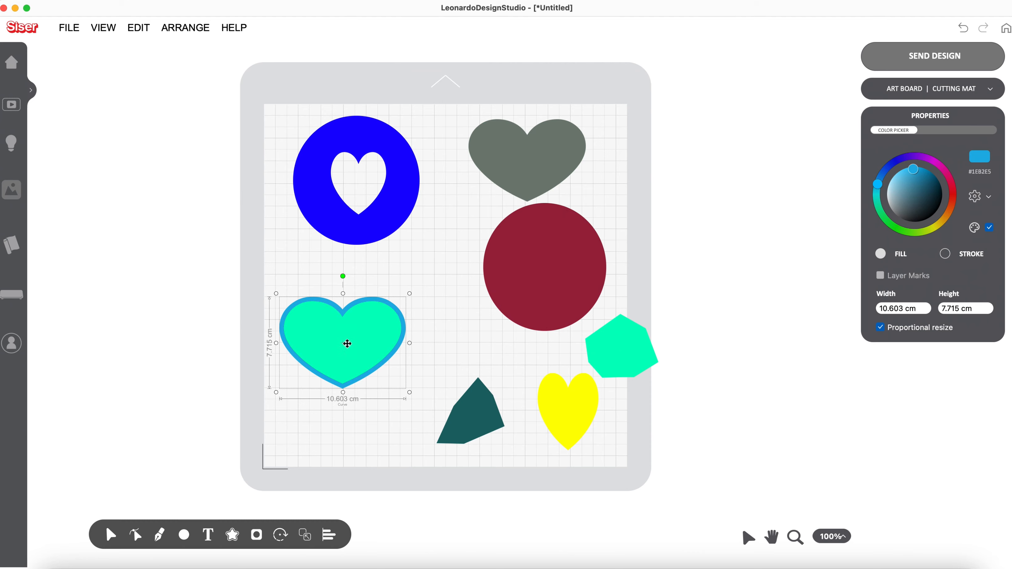
Move the turquoise heart off the mat to expose its blue contour shape, and put it back centered on the contour
{"action": "left_click", "coordinate": [402, 422]}
{"action": "left_click_drag", "start_coordinate": [353, 341], "coordinate": [186, 330]}
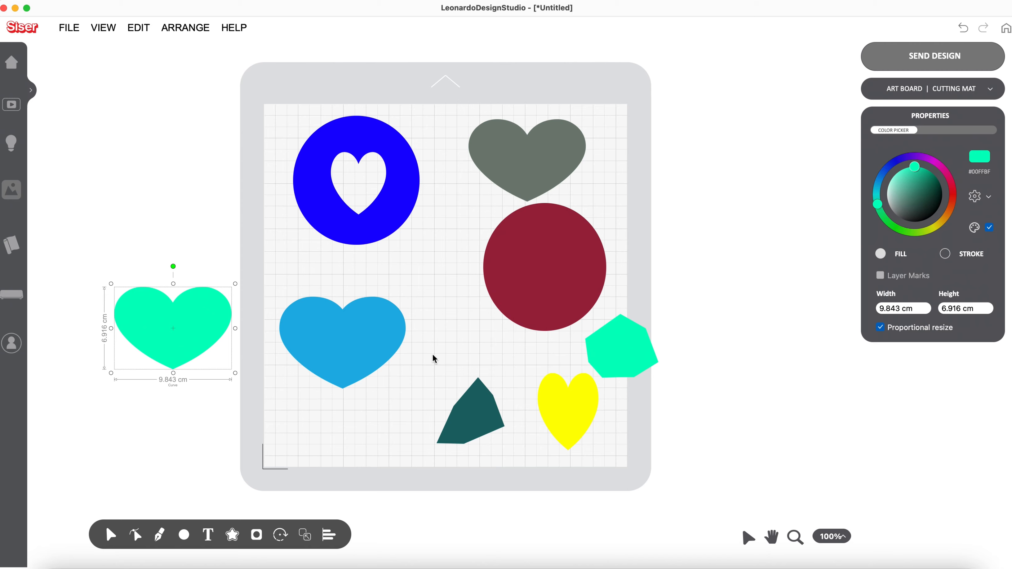
{"action": "left_click_drag", "start_coordinate": [215, 311], "coordinate": [378, 324]}
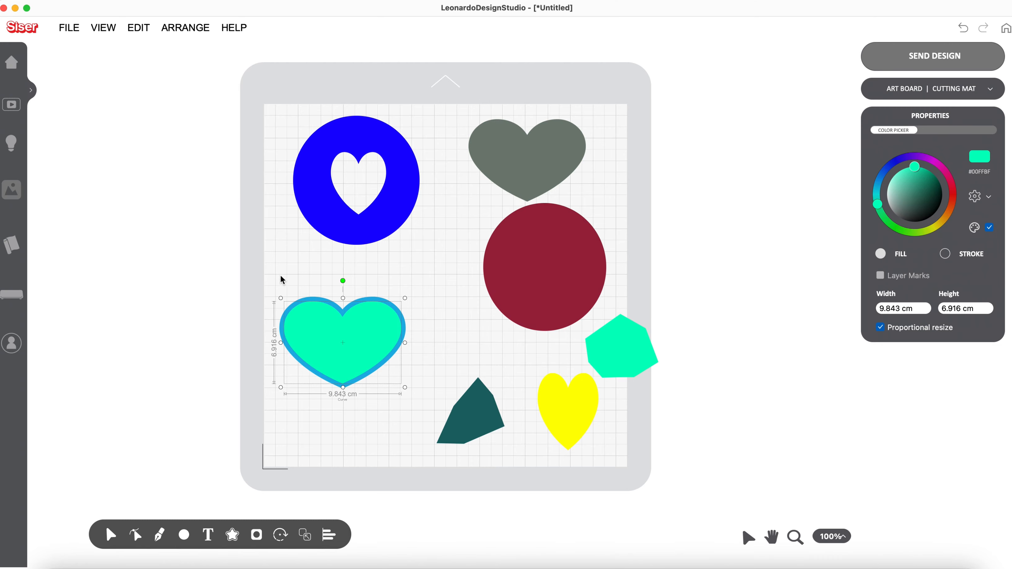
Align the turquoise heart and its blue contour to each other's center, both horizontally and vertically
{"action": "left_click_drag", "start_coordinate": [261, 266], "coordinate": [424, 443]}
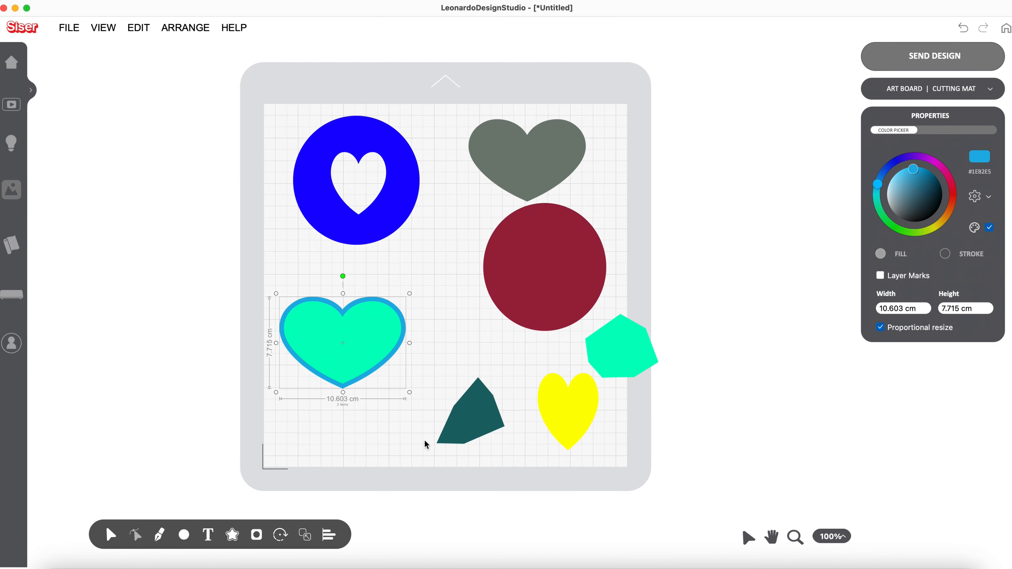
{"action": "left_click", "coordinate": [184, 28]}
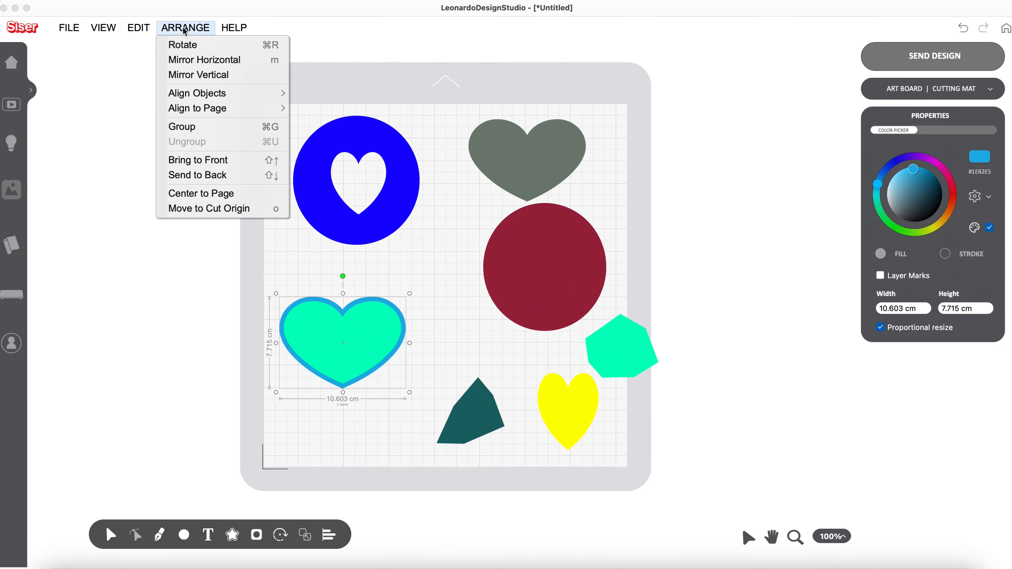
{"action": "mouse_move", "coordinate": [193, 94]}
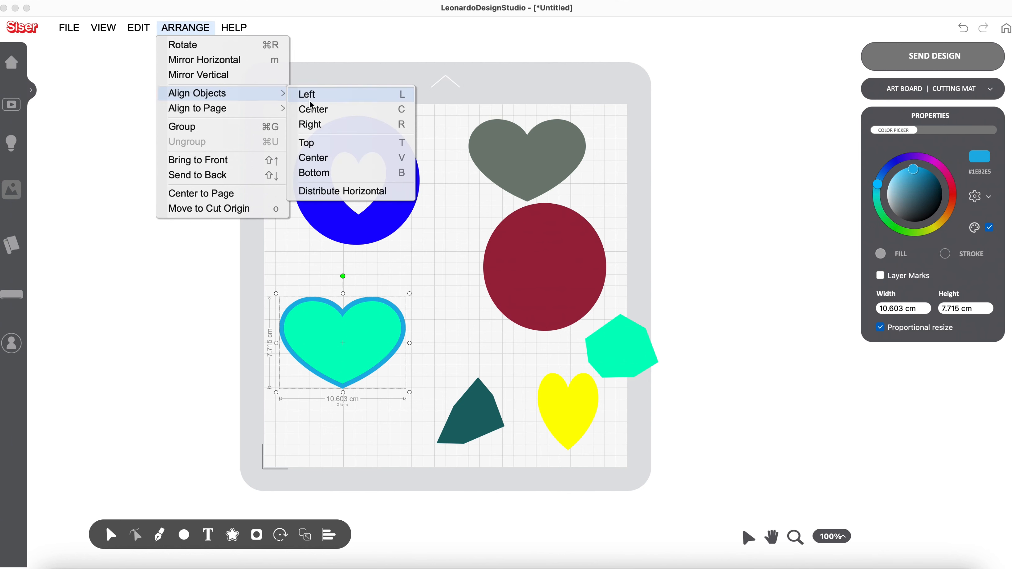
{"action": "left_click", "coordinate": [314, 110]}
{"action": "left_click", "coordinate": [200, 33]}
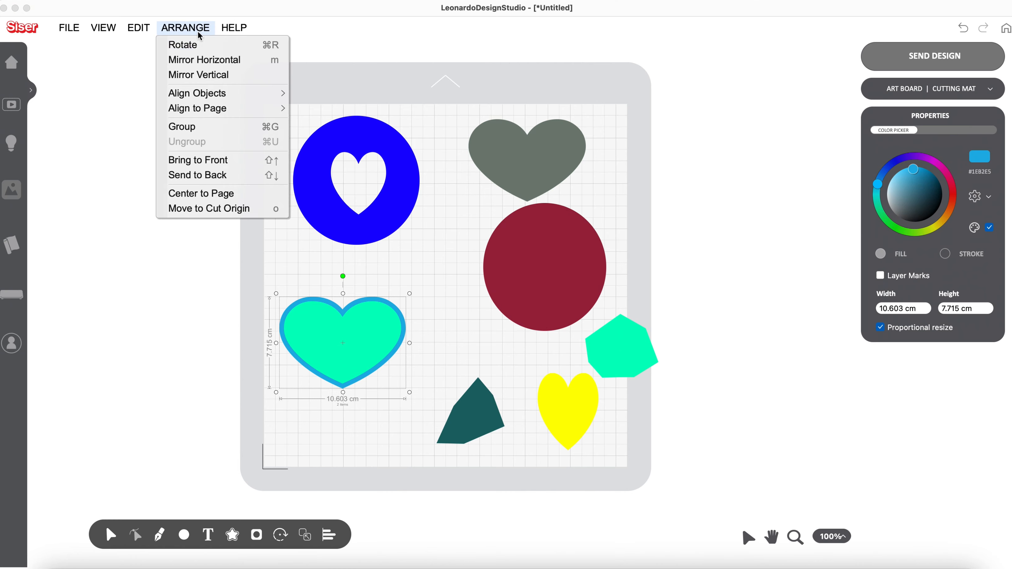
{"action": "mouse_move", "coordinate": [210, 94]}
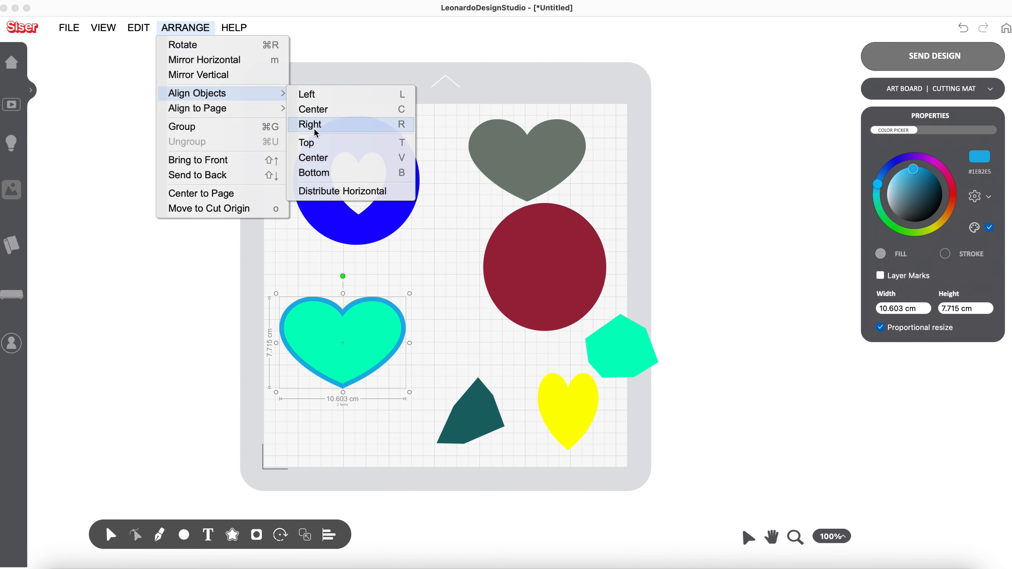
{"action": "left_click", "coordinate": [318, 159]}
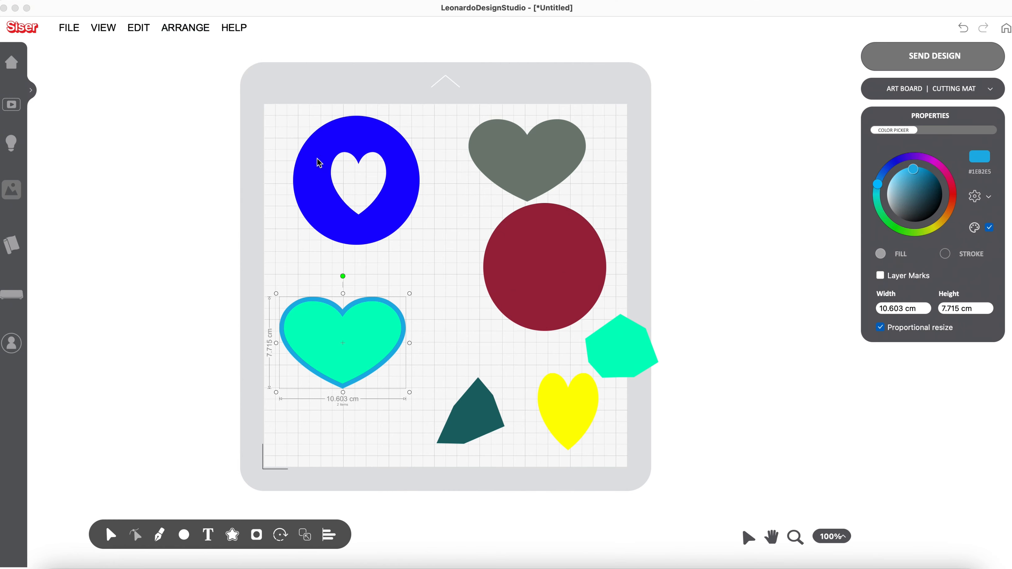
Cut the turquoise heart out of the blue contour shape to make a hollow heart outline
{"action": "left_click", "coordinate": [224, 281]}
{"action": "left_click_drag", "start_coordinate": [232, 270], "coordinate": [422, 429]}
{"action": "left_click", "coordinate": [256, 538]}
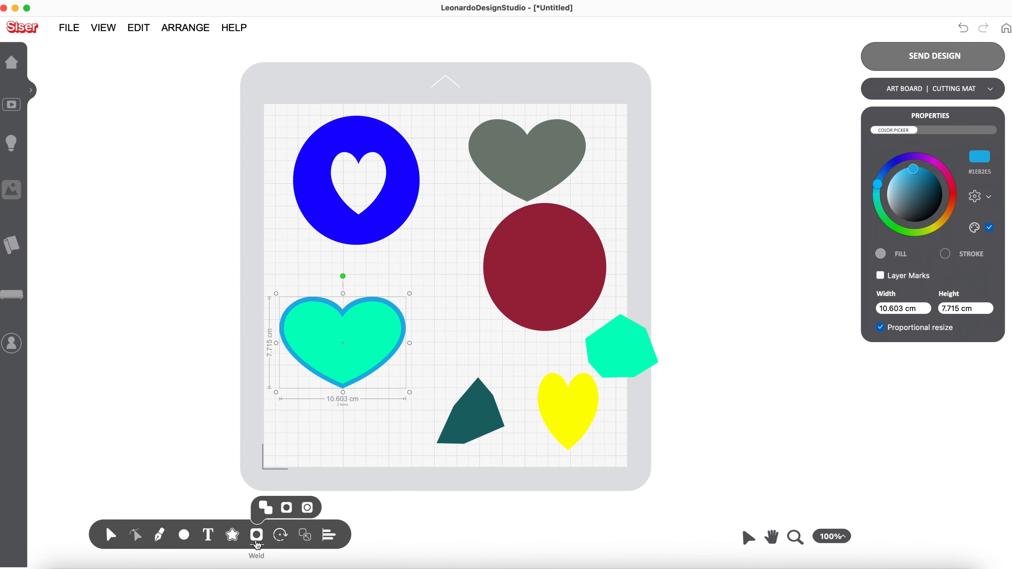
{"action": "left_click", "coordinate": [286, 508]}
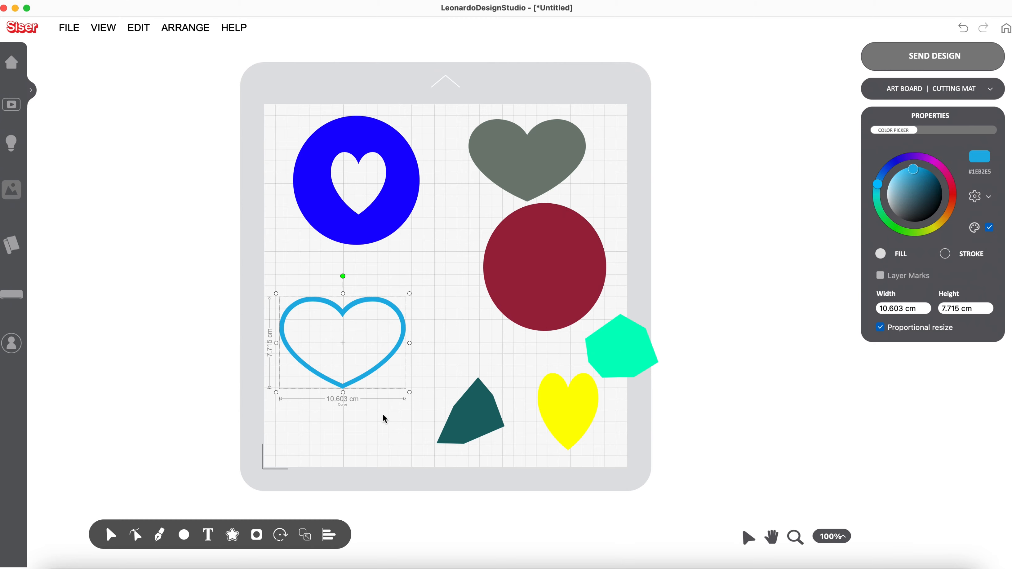
Rotate the blue heart outline in successive 90° turns through a full circle back to upright
{"action": "left_click", "coordinate": [279, 536]}
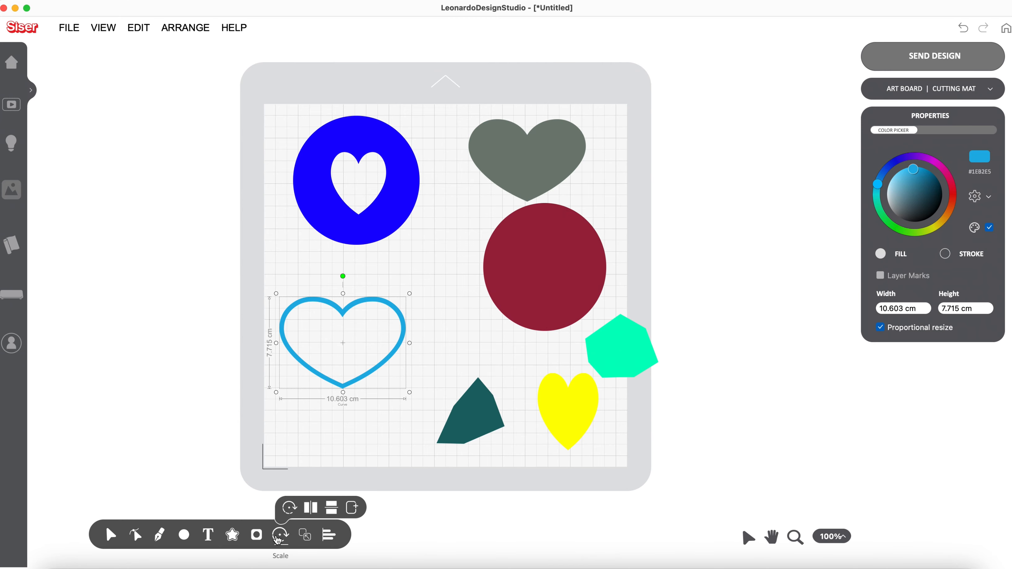
{"action": "left_click", "coordinate": [288, 508]}
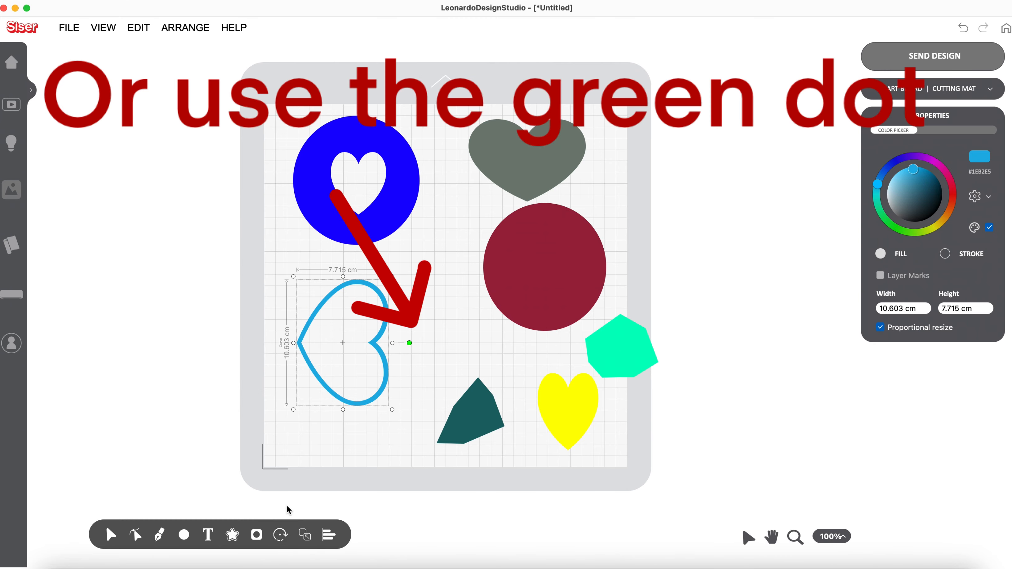
{"action": "left_click", "coordinate": [280, 533]}
{"action": "left_click", "coordinate": [282, 533]}
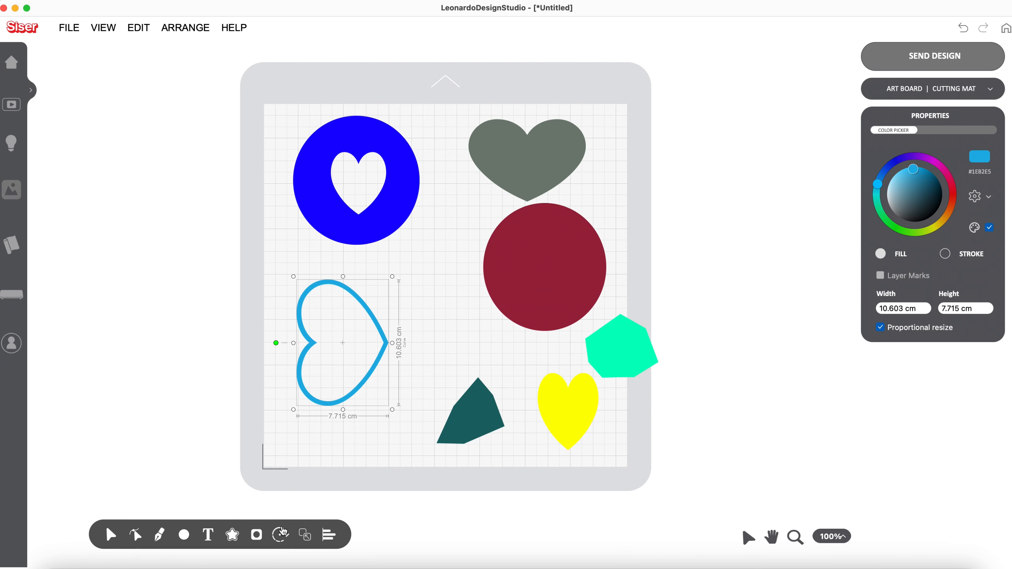
{"action": "left_click", "coordinate": [282, 533]}
Send the blue heart outline to the back and move it so it overlaps the red circle
{"action": "left_click", "coordinate": [304, 536]}
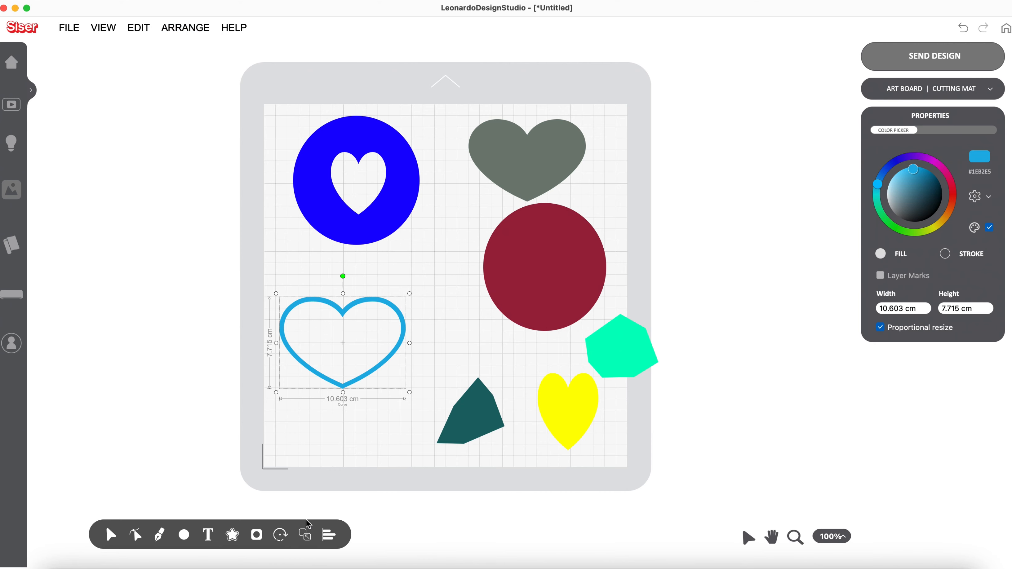
{"action": "mouse_move", "coordinate": [309, 544]}
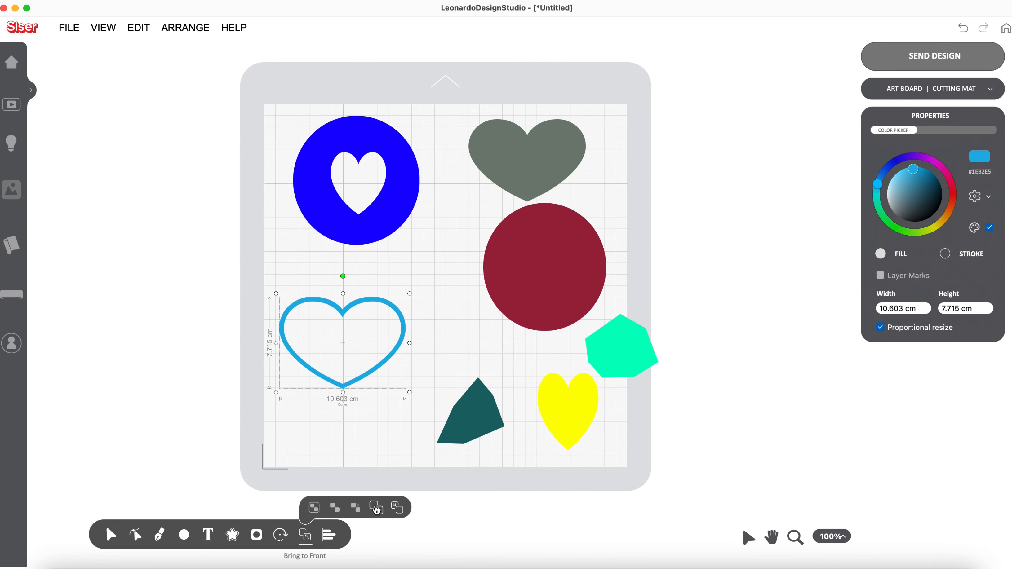
{"action": "left_click", "coordinate": [396, 509]}
{"action": "left_click", "coordinate": [361, 378]}
{"action": "left_click_drag", "start_coordinate": [361, 378], "coordinate": [511, 317]}
Bring the heart outline in front of the red circle and move it back below the blue circle
{"action": "left_click", "coordinate": [305, 535]}
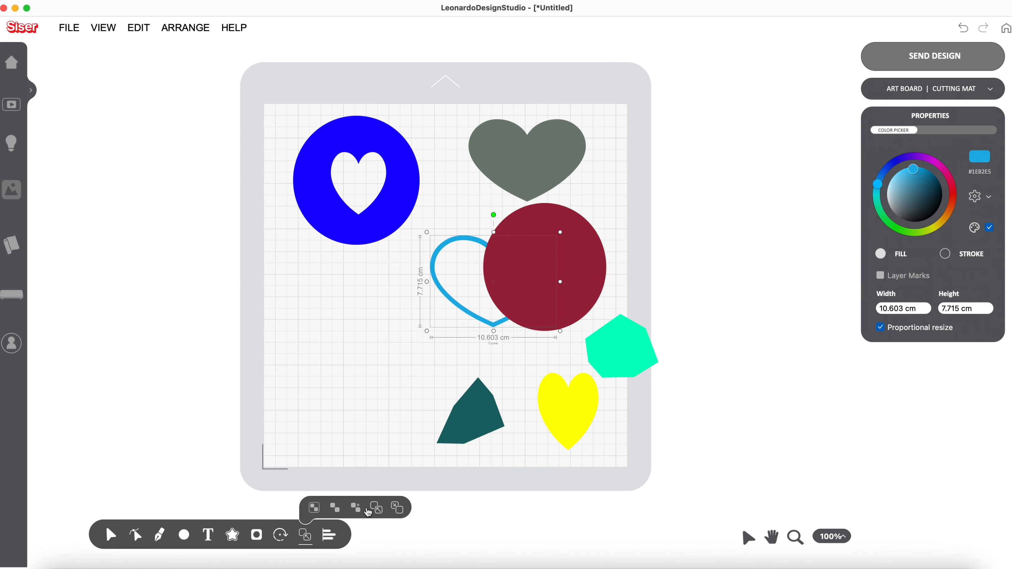
{"action": "left_click", "coordinate": [375, 509]}
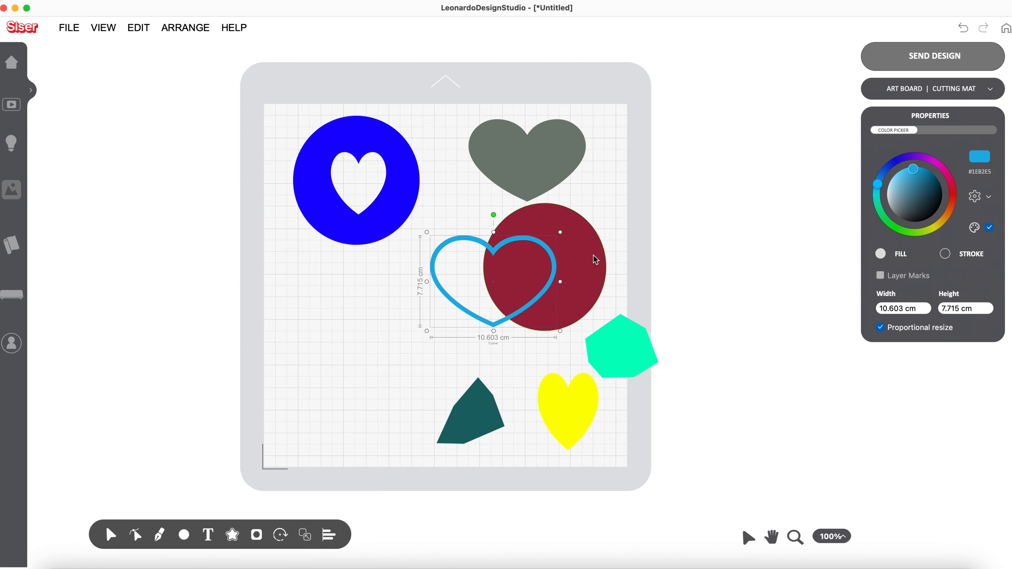
{"action": "left_click_drag", "start_coordinate": [561, 280], "coordinate": [401, 317]}
Move the turquoise polygon off the mat's right edge and space the heart outline, red circle and polygon evenly apart
{"action": "left_click", "coordinate": [328, 535]}
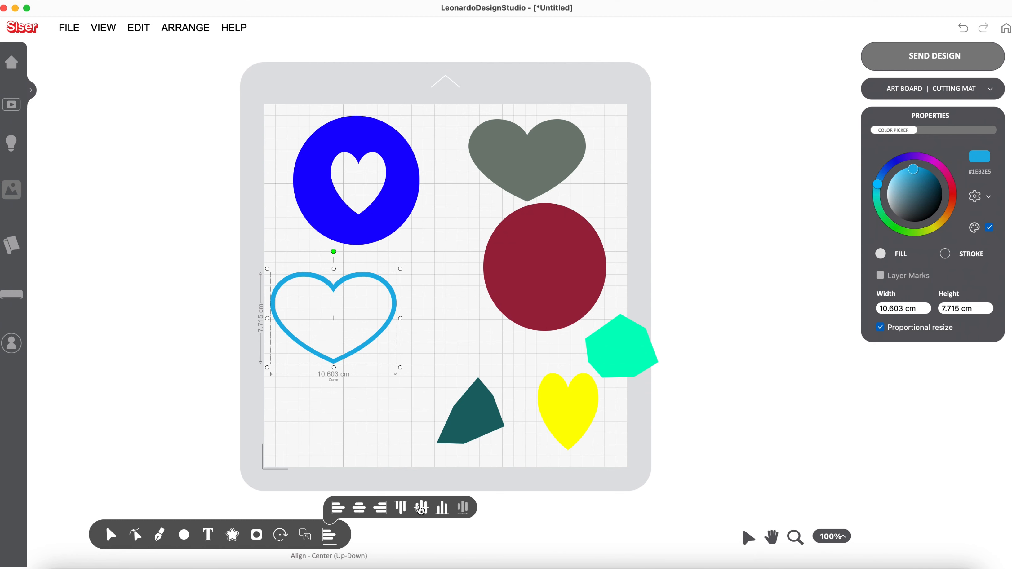
{"action": "left_click", "coordinate": [442, 508]}
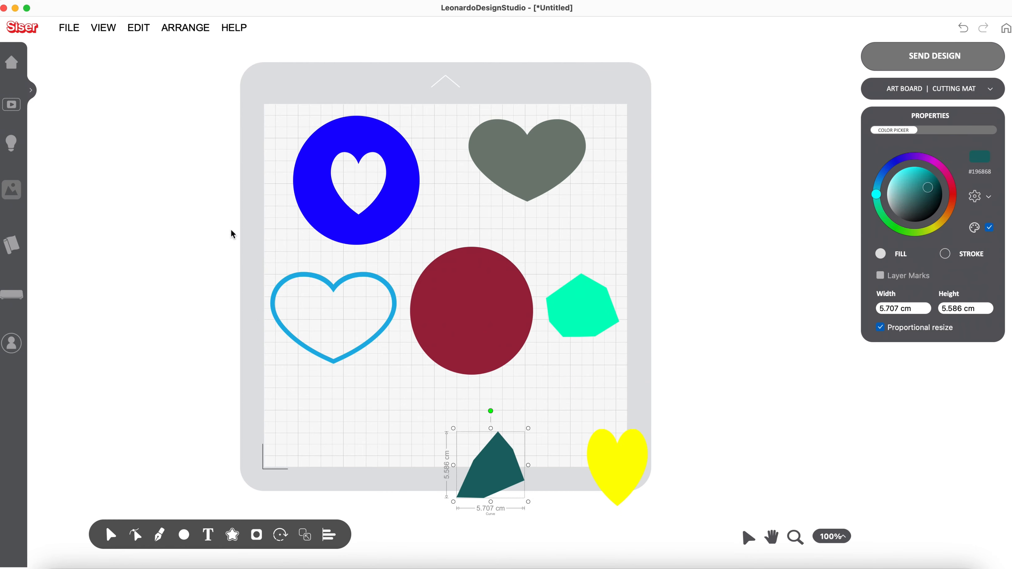
{"action": "left_click_drag", "start_coordinate": [231, 231], "coordinate": [660, 359]}
{"action": "left_click_drag", "start_coordinate": [583, 307], "coordinate": [696, 309]}
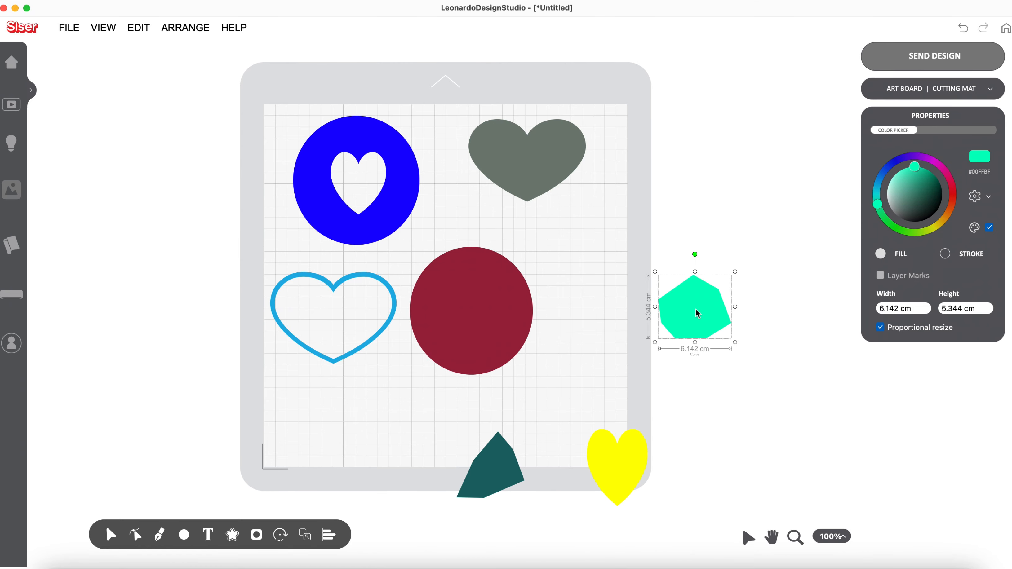
{"action": "left_click", "coordinate": [201, 246]}
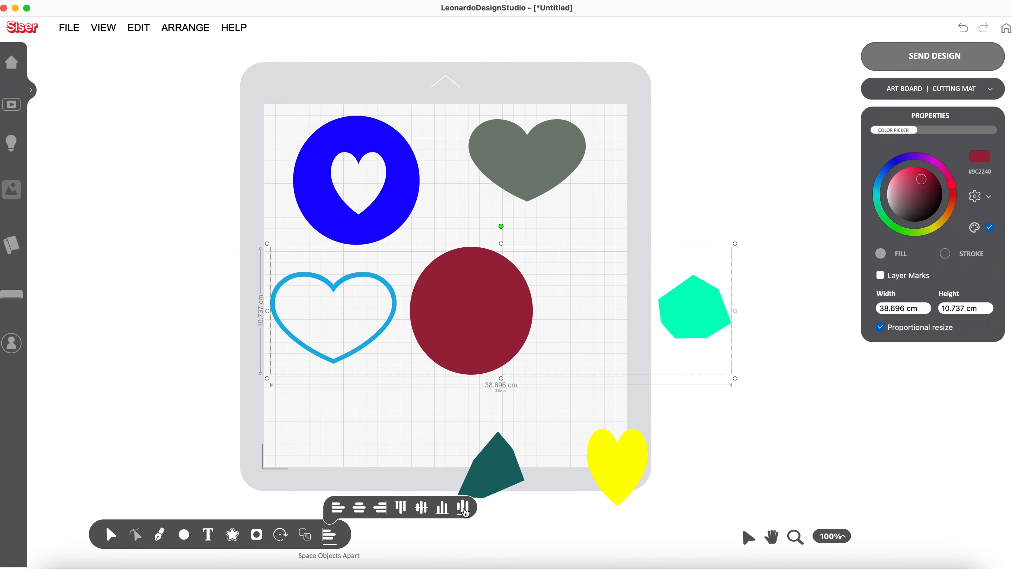
{"action": "left_click", "coordinate": [464, 510]}
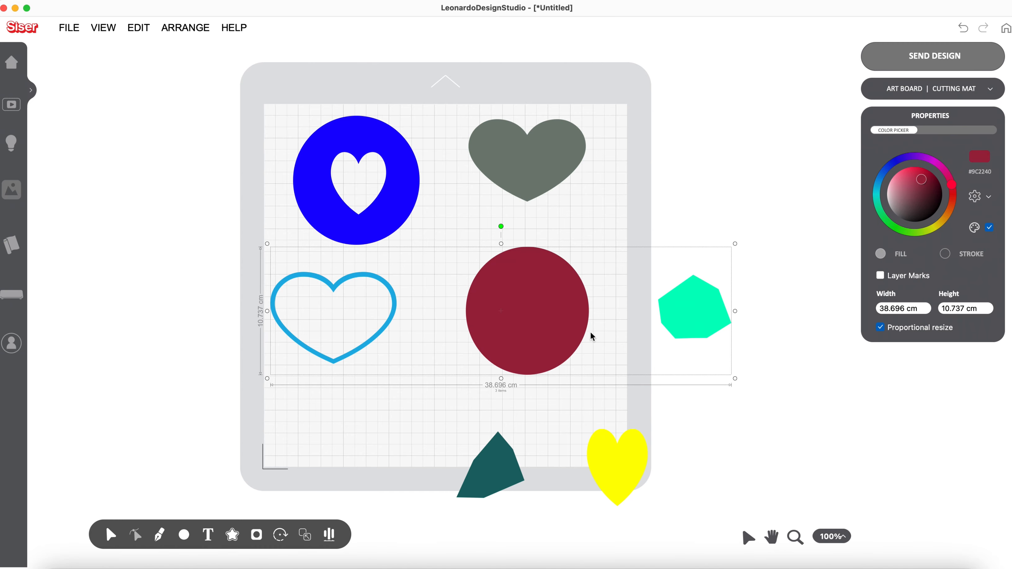
Center all shapes on the page and scale them together to about 24.8 × 21.0 cm, placed inside the mat
{"action": "key", "text": "super+a"}
{"action": "left_click", "coordinate": [197, 31]}
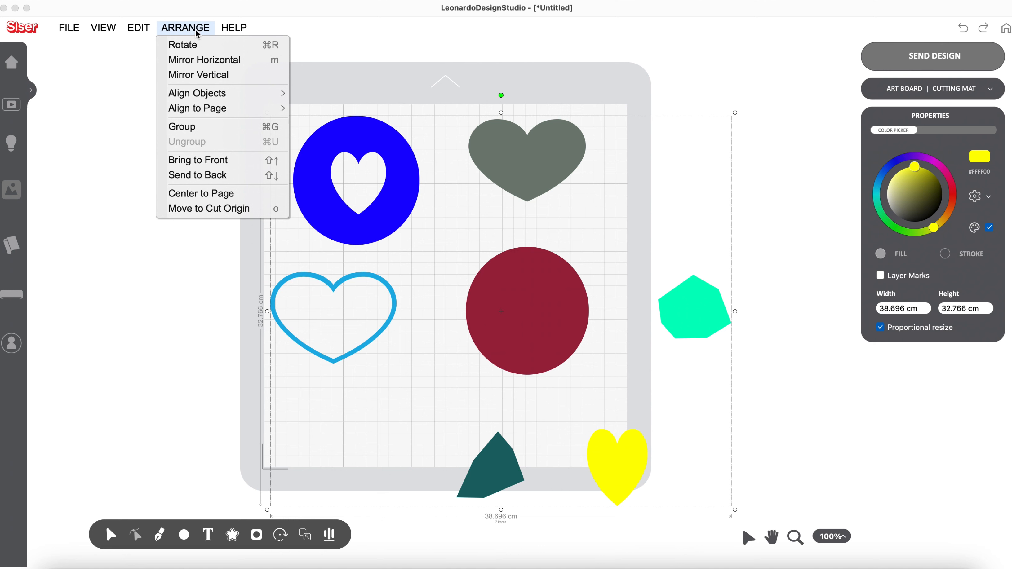
{"action": "left_click", "coordinate": [215, 194]}
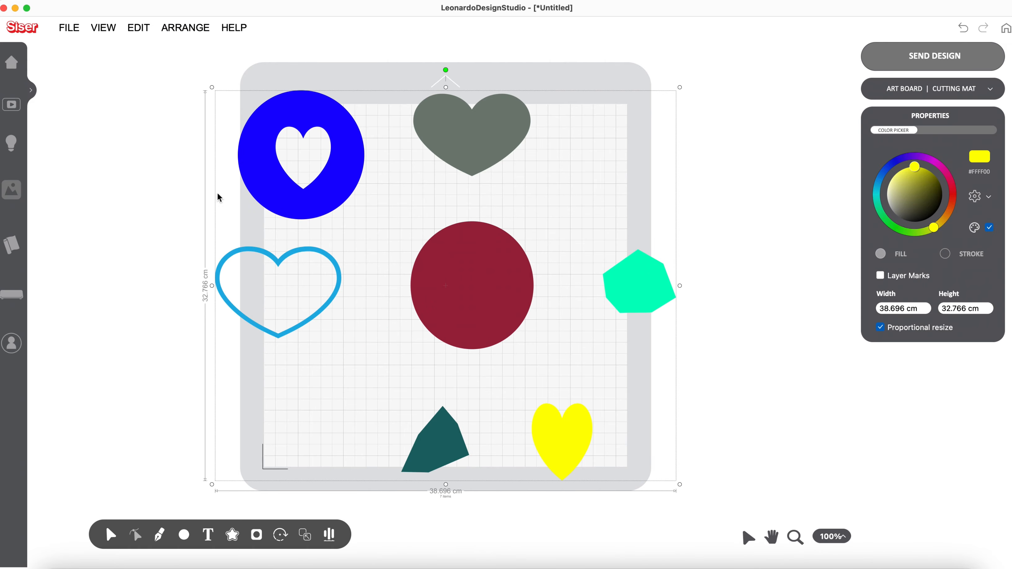
{"action": "left_click_drag", "start_coordinate": [680, 485], "coordinate": [514, 345]}
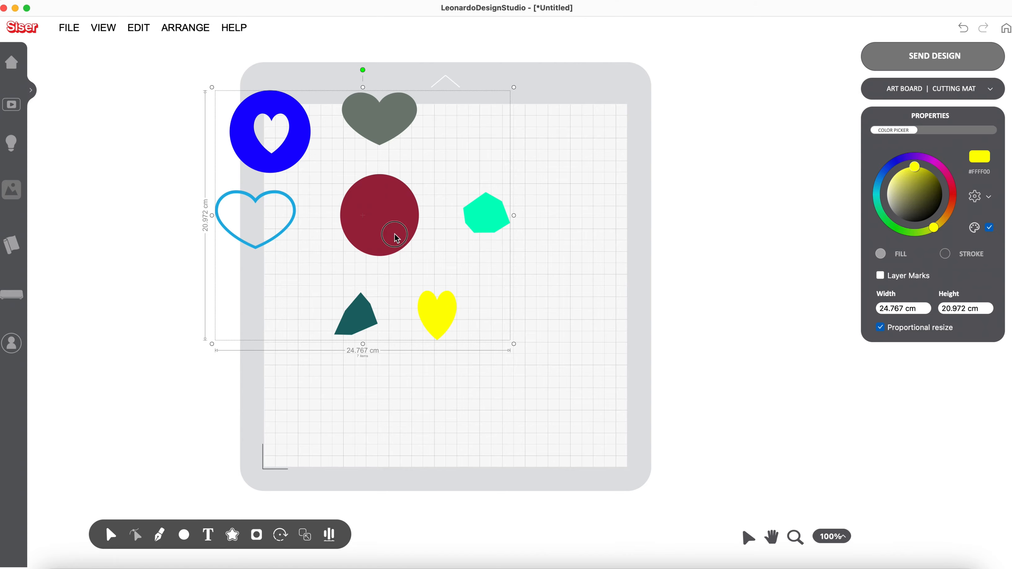
{"action": "left_click_drag", "start_coordinate": [395, 230], "coordinate": [488, 286]}
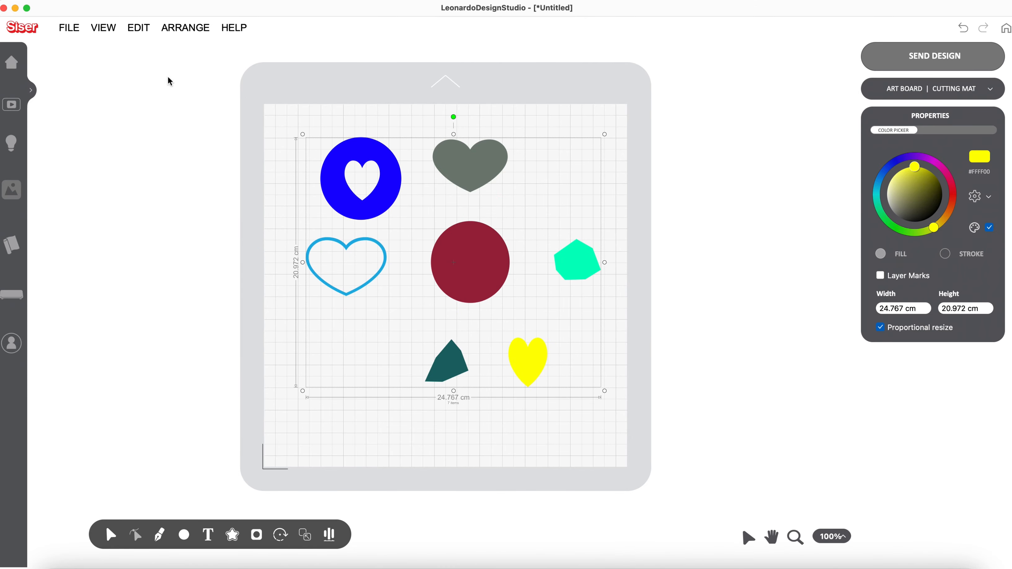
Center the scaled shapes on the page again and move them to the cut origin
{"action": "left_click", "coordinate": [185, 28]}
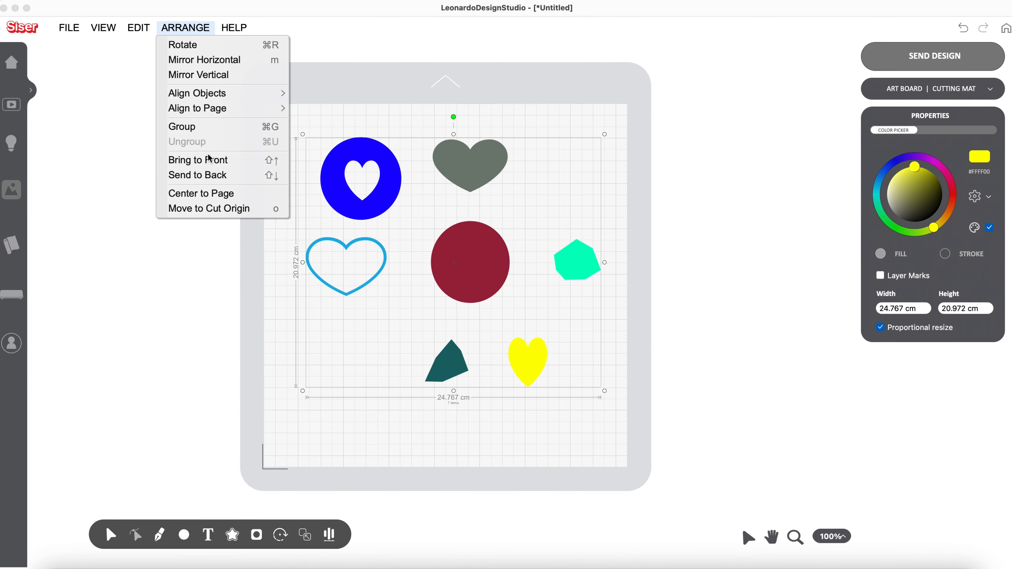
{"action": "left_click", "coordinate": [215, 194]}
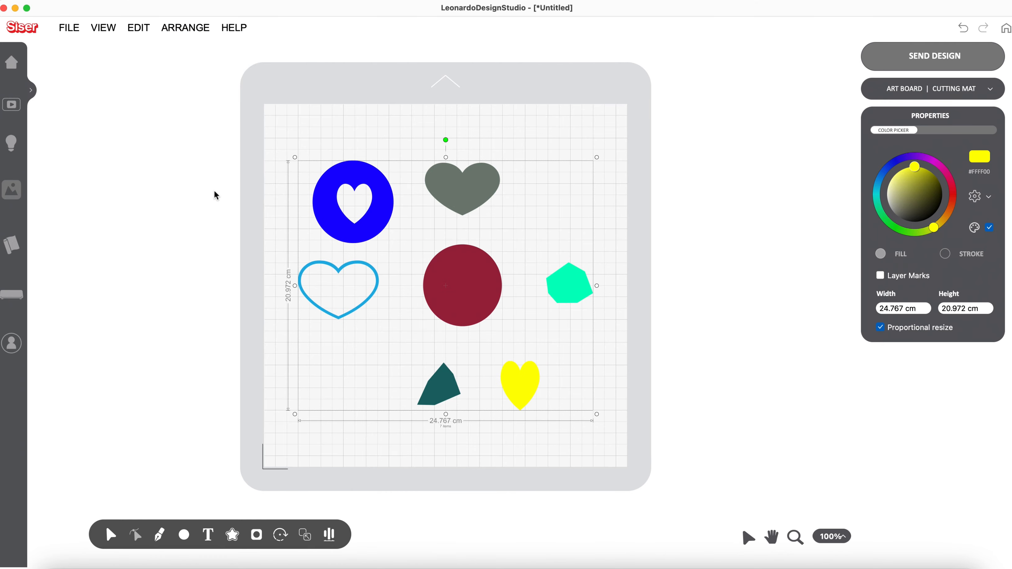
{"action": "left_click", "coordinate": [185, 27]}
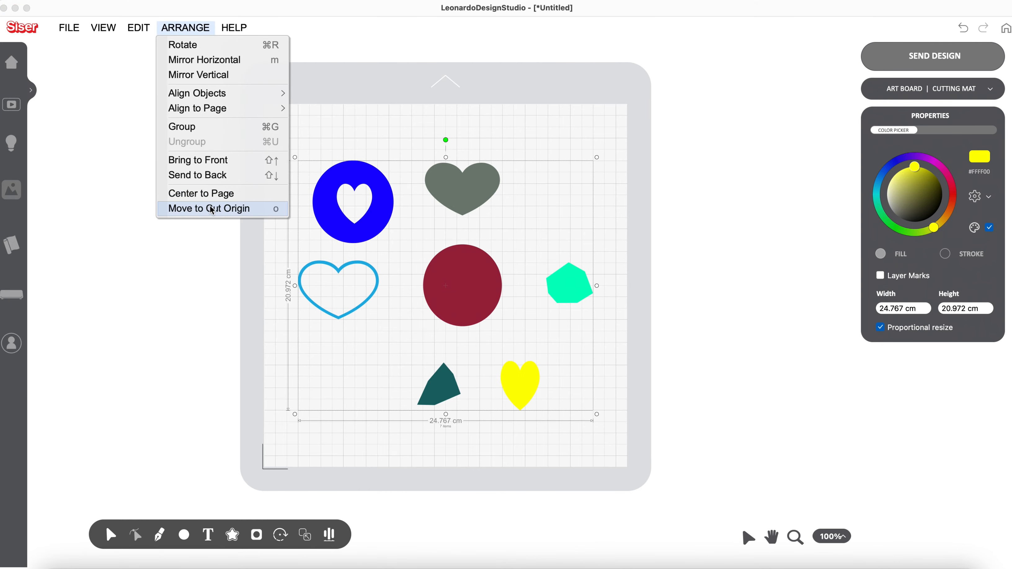
{"action": "left_click", "coordinate": [212, 209]}
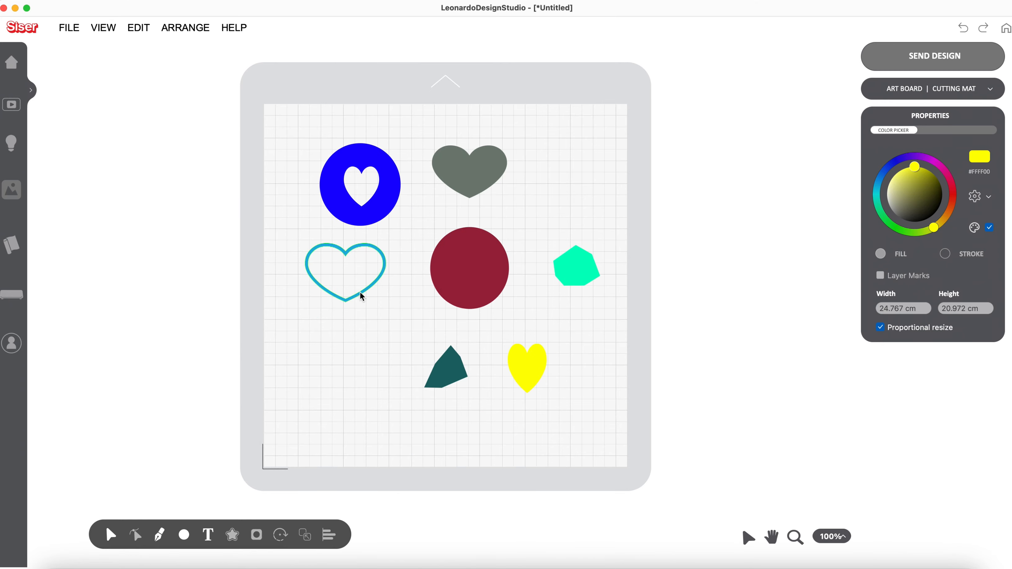
Overlap the blue heart outline with the red circle and weld the two into one shape
{"action": "left_click", "coordinate": [366, 292]}
{"action": "left_click_drag", "start_coordinate": [368, 294], "coordinate": [443, 310]}
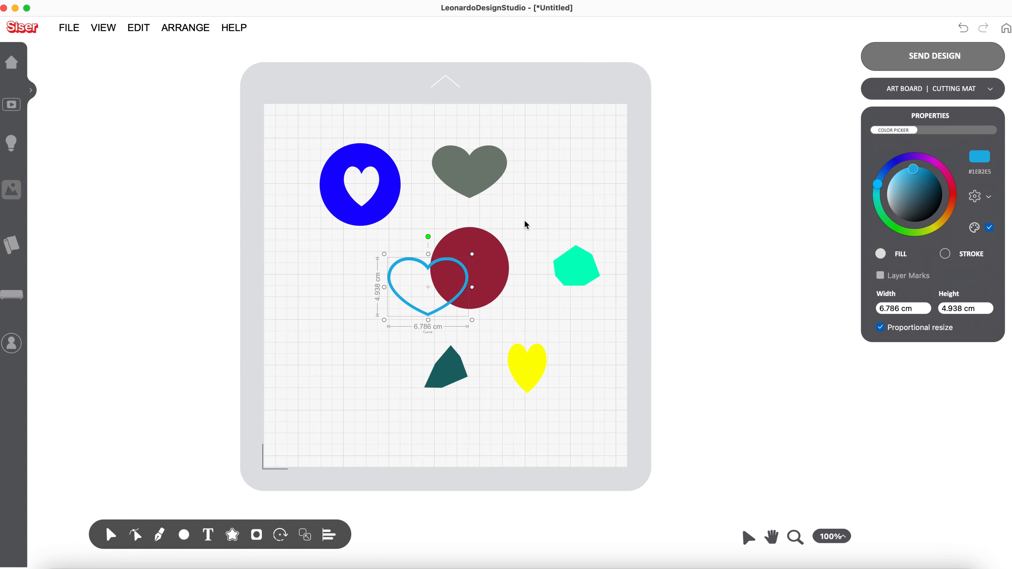
{"action": "left_click_drag", "start_coordinate": [524, 220], "coordinate": [433, 299]}
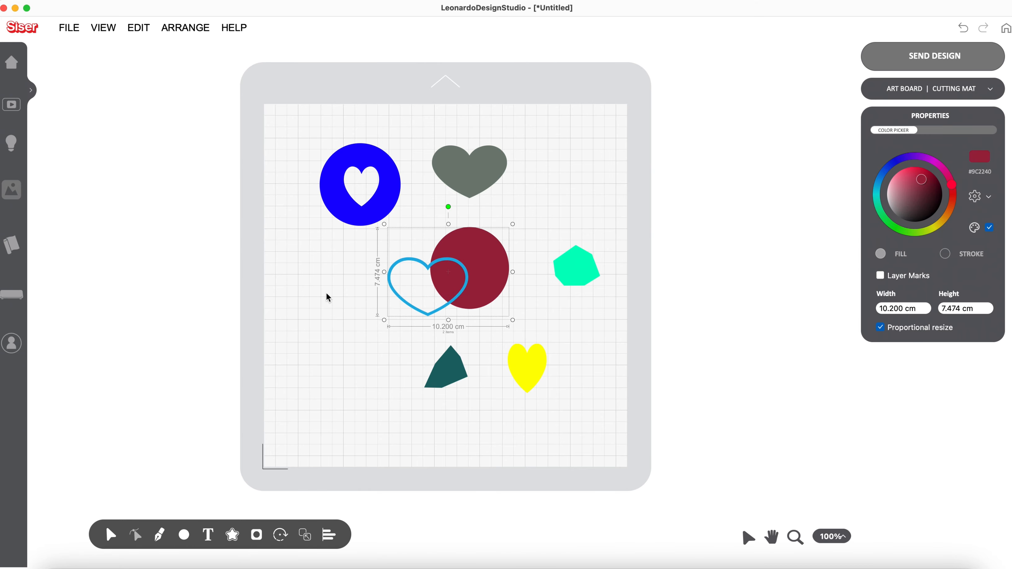
{"action": "mouse_move", "coordinate": [256, 534]}
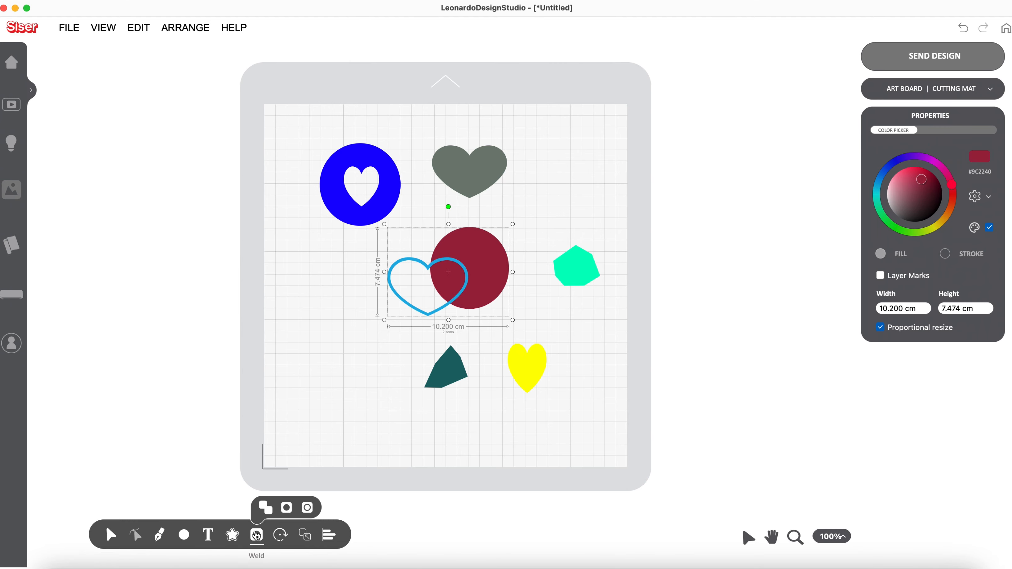
{"action": "left_click", "coordinate": [269, 512]}
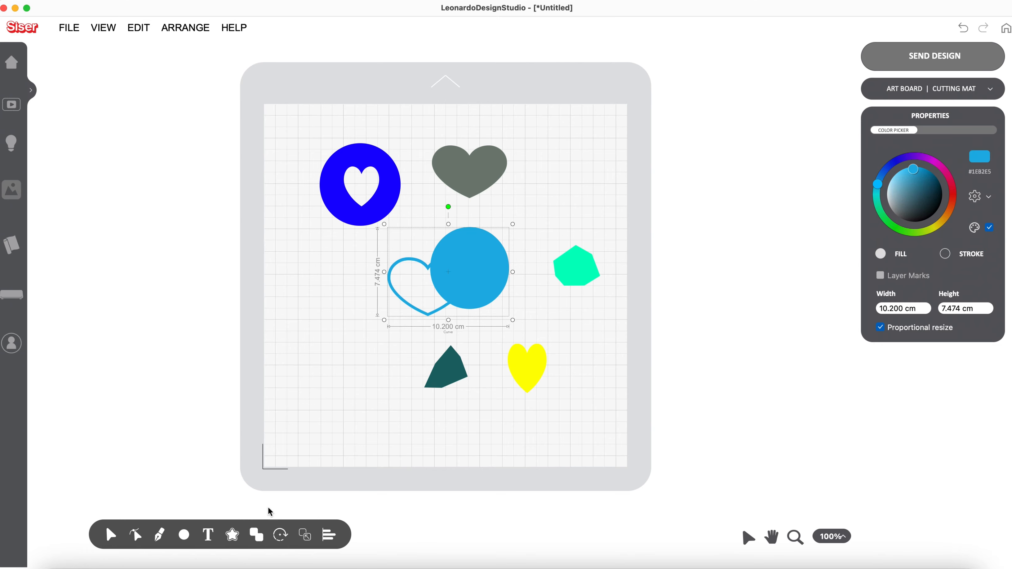
Reposition the welded heart and circle near the mat's middle and fill its hollow interior into a solid silhouette
{"action": "left_click_drag", "start_coordinate": [467, 269], "coordinate": [347, 275]}
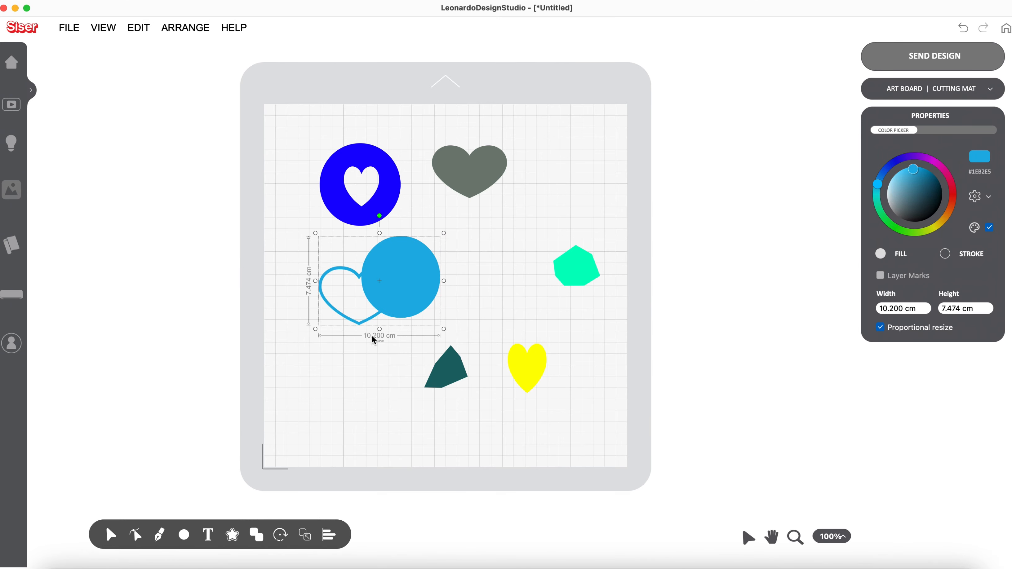
{"action": "left_click_drag", "start_coordinate": [429, 275], "coordinate": [492, 276]}
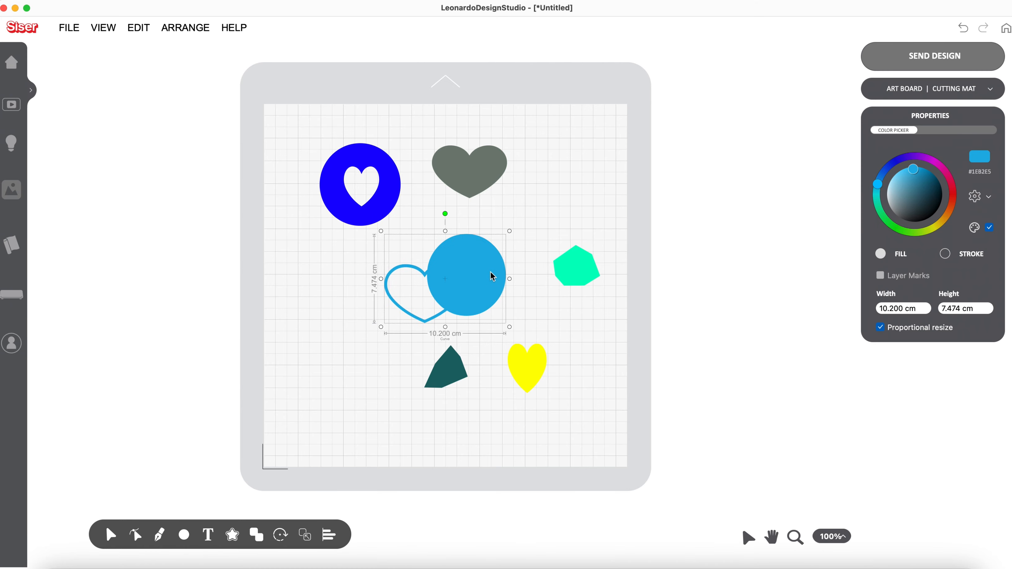
{"action": "left_click", "coordinate": [256, 534]}
{"action": "left_click", "coordinate": [313, 511]}
{"action": "left_click", "coordinate": [382, 359]}
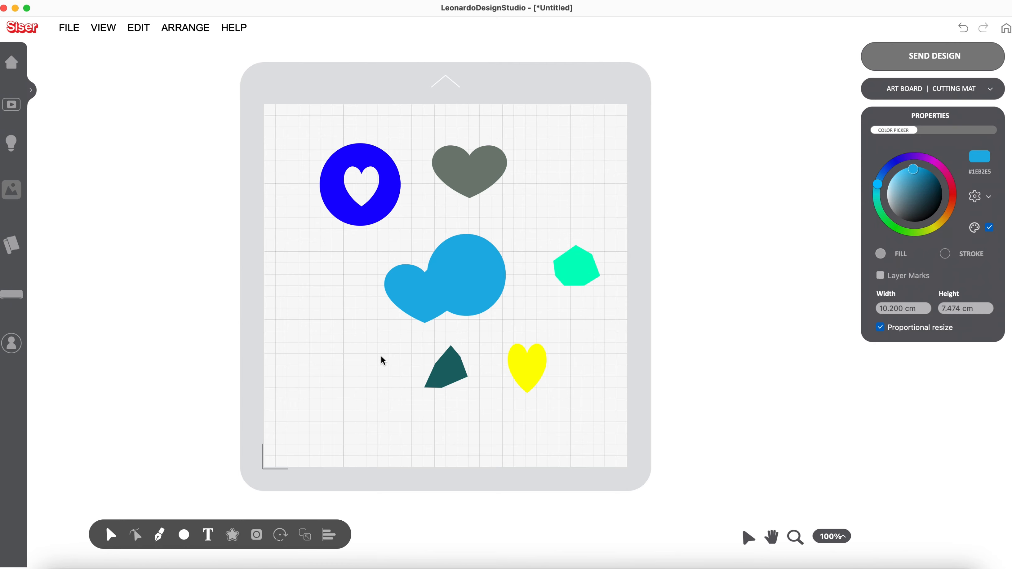
Place the loose inner heart piece back over the blue silhouette and combine both into a compound near the mat's middle
{"action": "left_click_drag", "start_coordinate": [418, 294], "coordinate": [308, 282]}
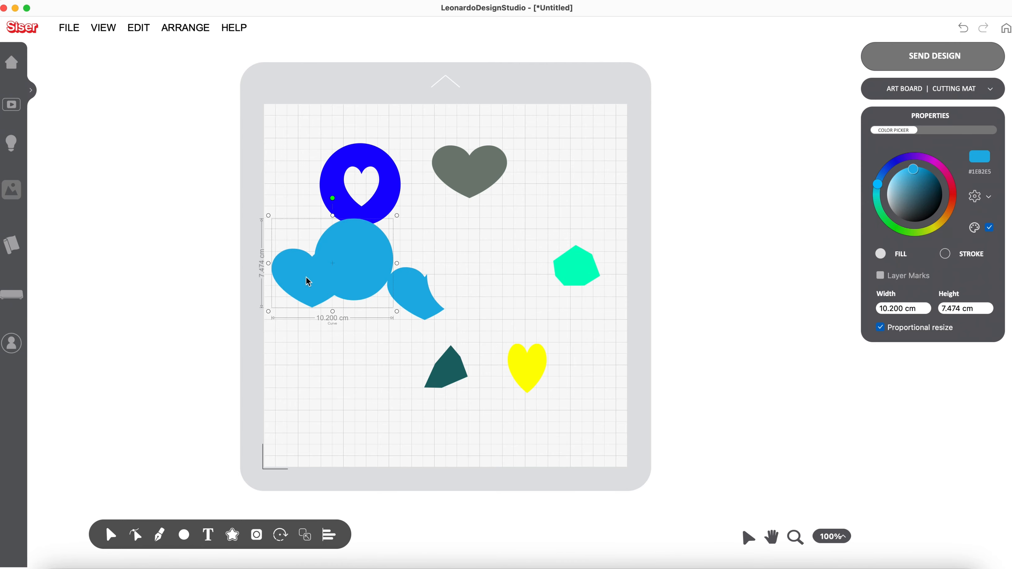
{"action": "left_click_drag", "start_coordinate": [424, 315], "coordinate": [310, 294]}
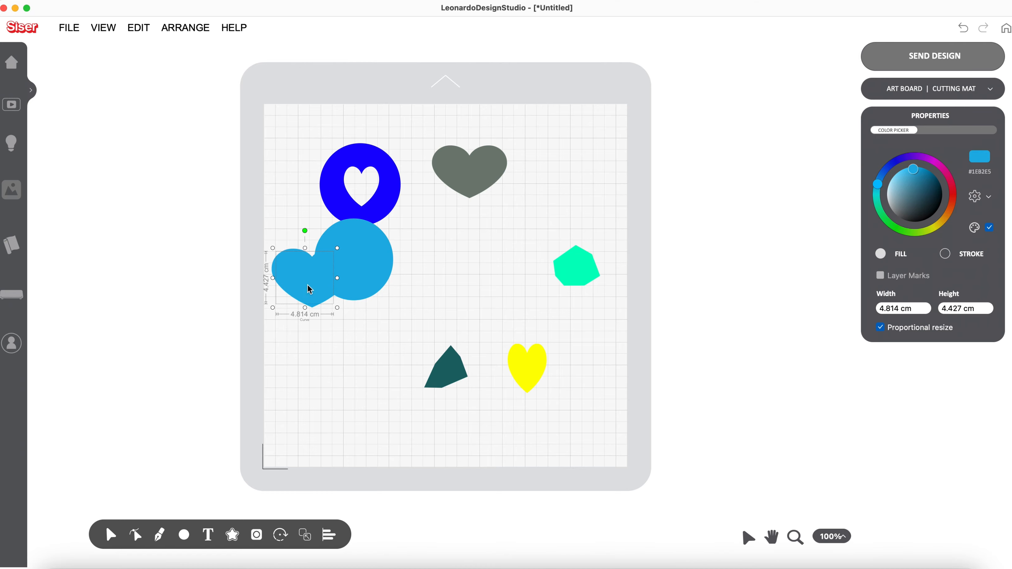
{"action": "left_click_drag", "start_coordinate": [263, 206], "coordinate": [404, 317]}
{"action": "left_click", "coordinate": [256, 535]}
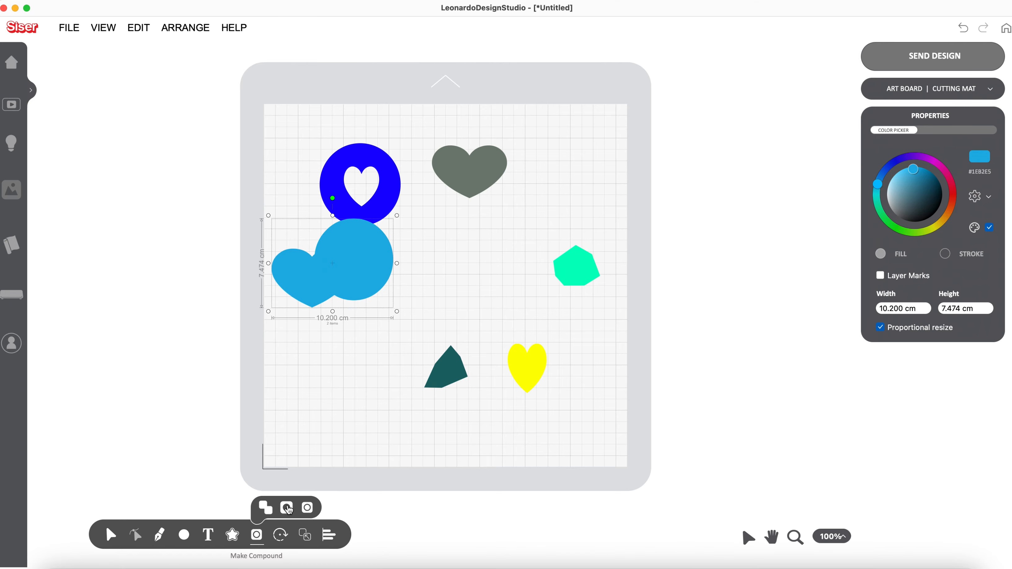
{"action": "left_click", "coordinate": [286, 508]}
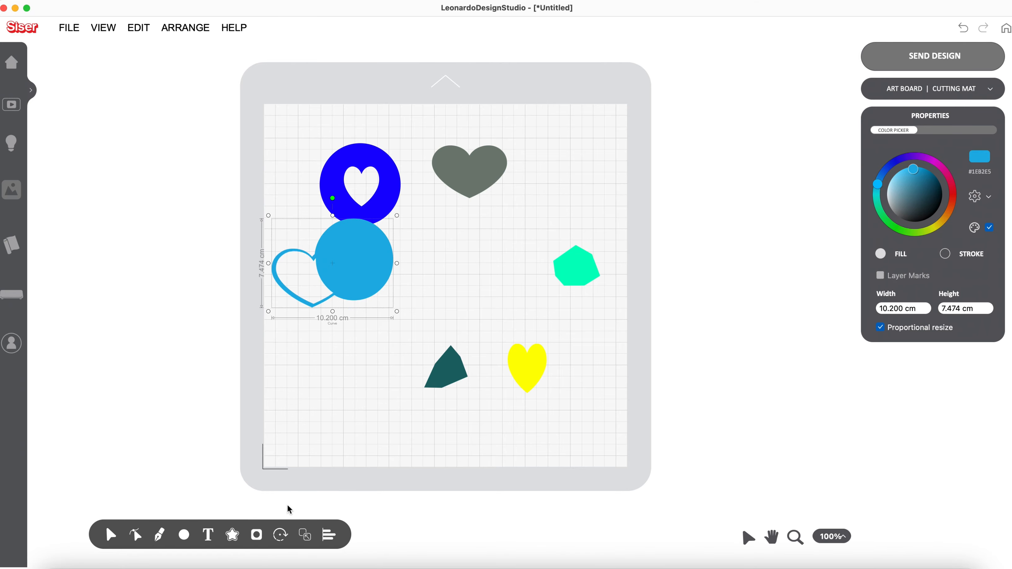
{"action": "left_click_drag", "start_coordinate": [354, 272], "coordinate": [427, 286]}
{"action": "left_click", "coordinate": [379, 372]}
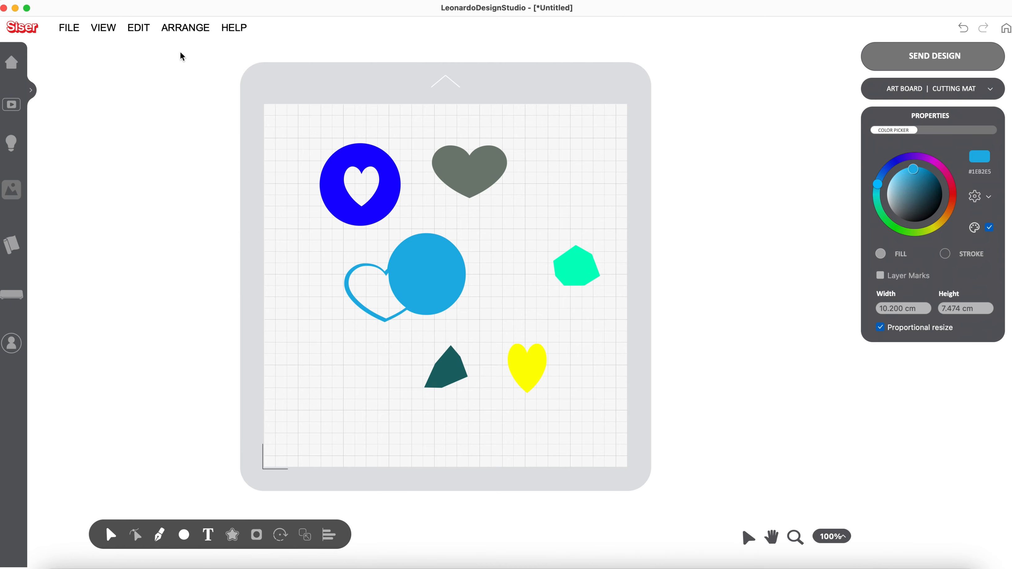
Start building a cut contour for the blue compound as an Editable Contour (Cut only) with Include Holes enabled
{"action": "left_click", "coordinate": [139, 28]}
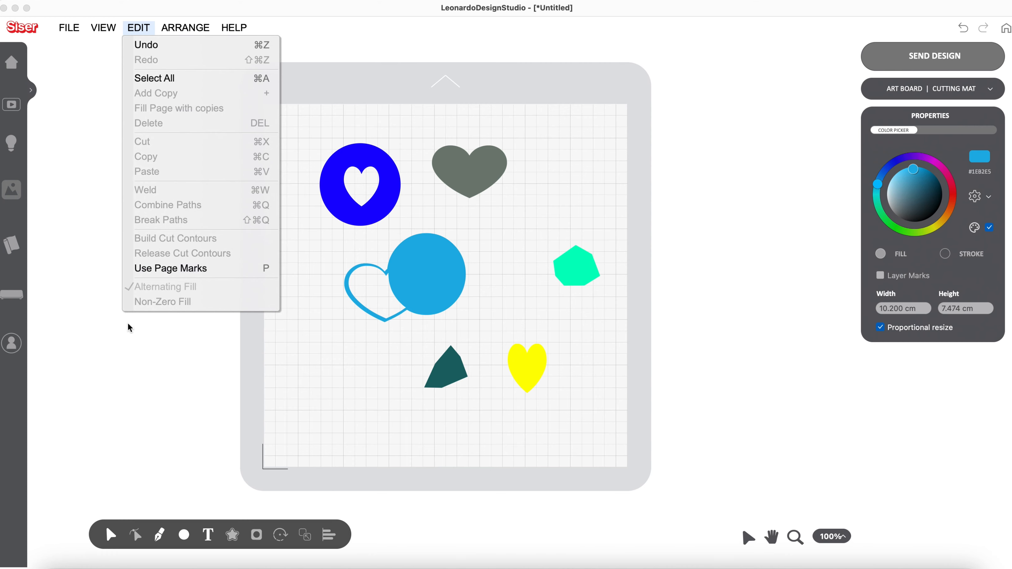
{"action": "left_click", "coordinate": [169, 385]}
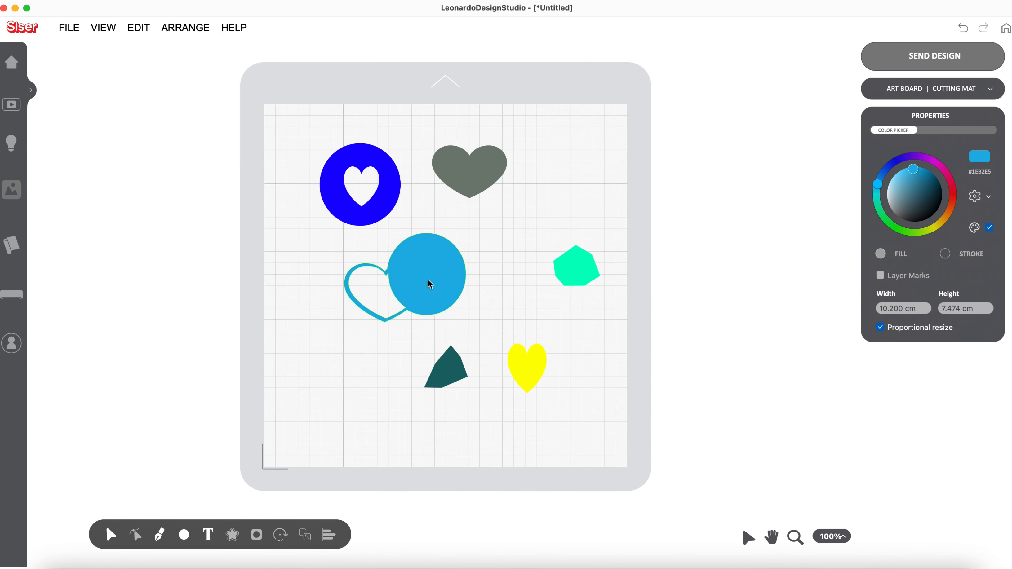
{"action": "left_click", "coordinate": [437, 274]}
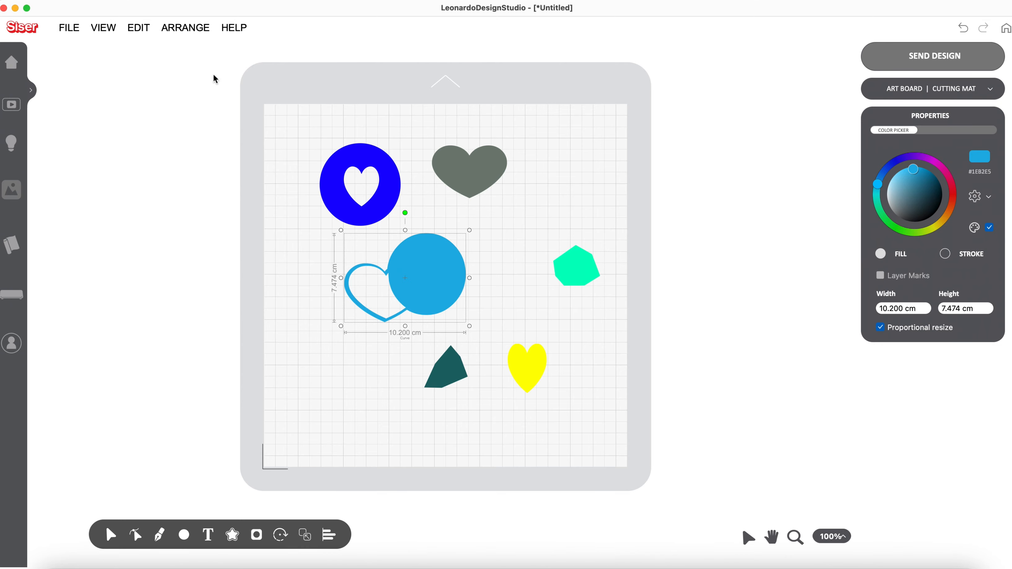
{"action": "left_click", "coordinate": [138, 28]}
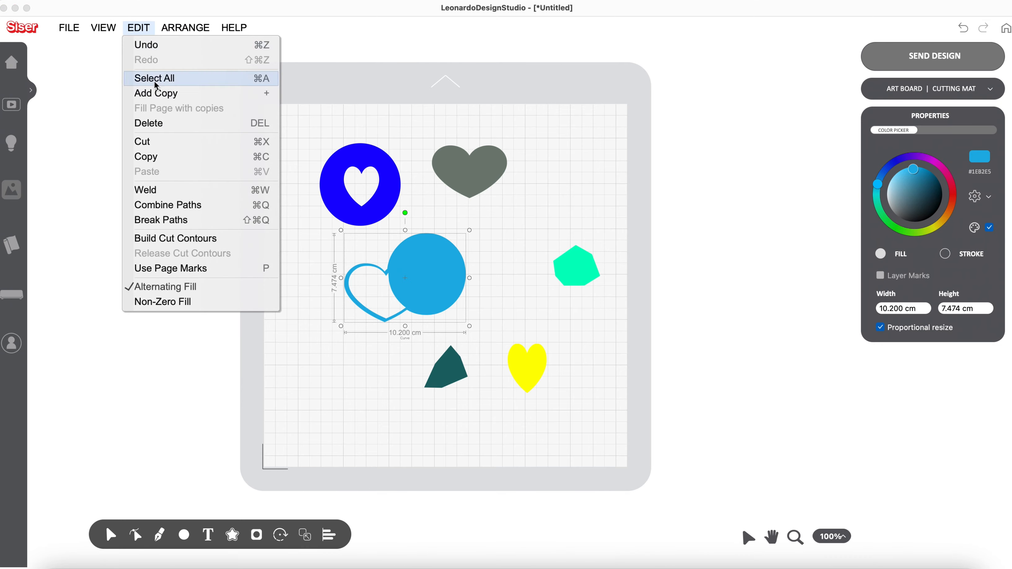
{"action": "left_click", "coordinate": [184, 244]}
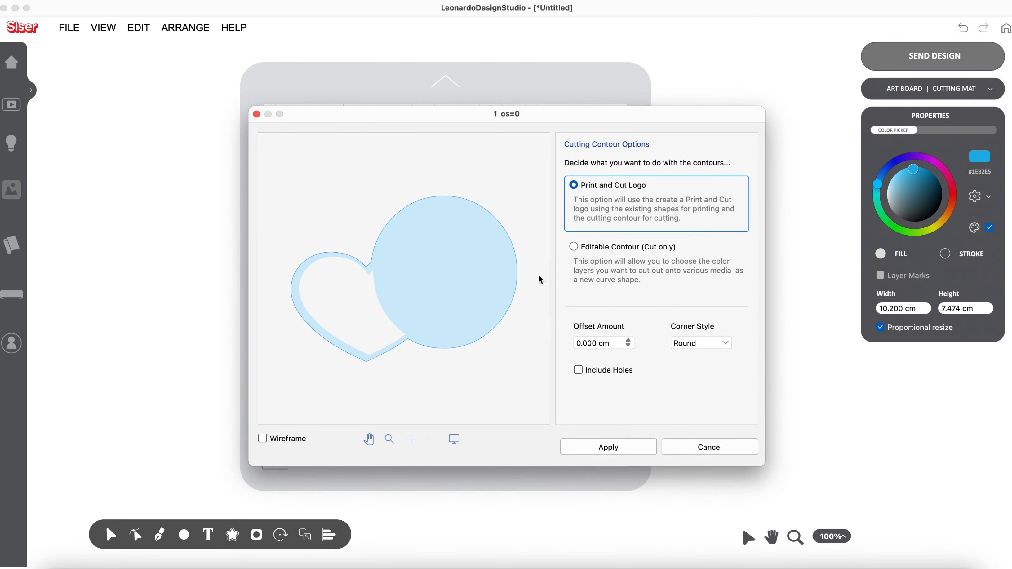
{"action": "left_click", "coordinate": [573, 246]}
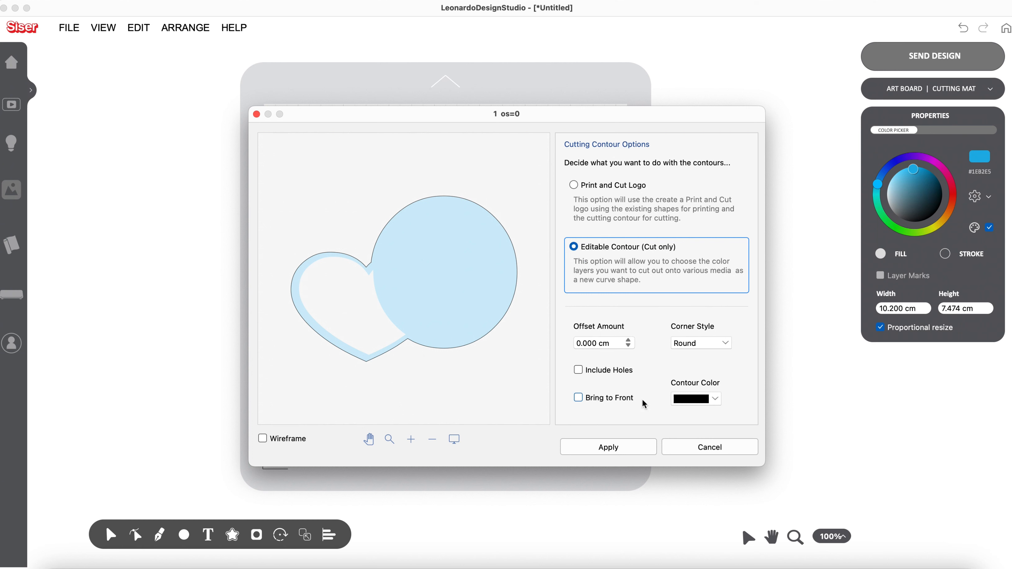
{"action": "left_click", "coordinate": [578, 369]}
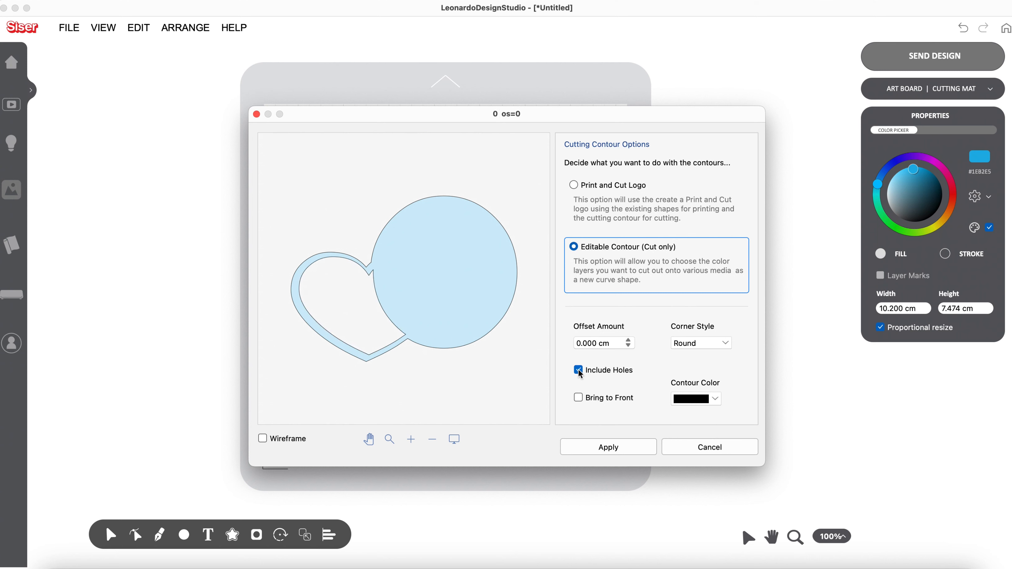
Set the contour's offset amount to 0.320 cm and apply it to the blue compound
{"action": "left_click", "coordinate": [629, 341]}
{"action": "left_click", "coordinate": [628, 340]}
{"action": "left_click", "coordinate": [628, 341]}
{"action": "left_click", "coordinate": [629, 341]}
{"action": "left_click", "coordinate": [628, 341]}
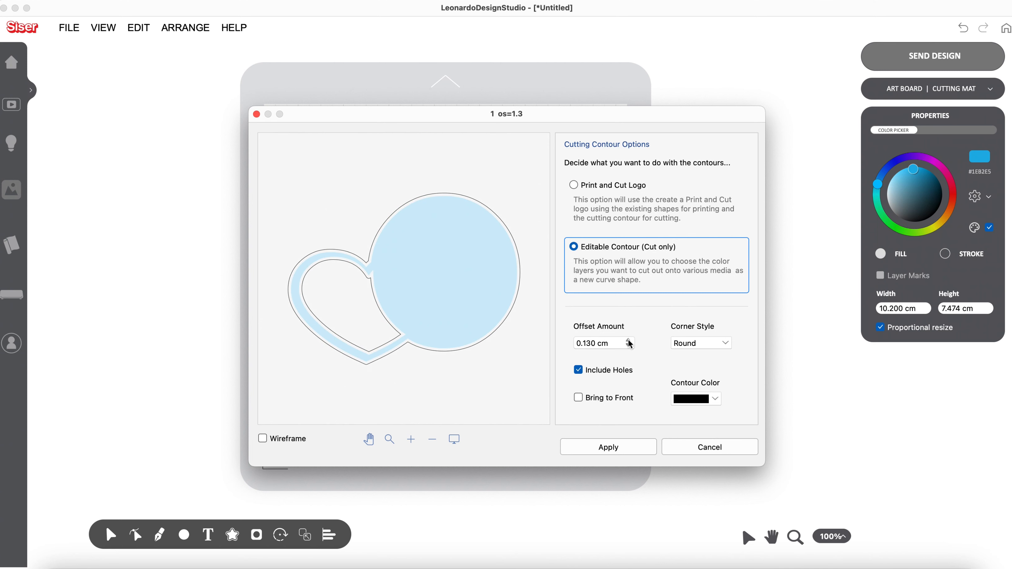
{"action": "left_click", "coordinate": [629, 340]}
{"action": "left_click", "coordinate": [628, 341]}
{"action": "left_click", "coordinate": [628, 341]}
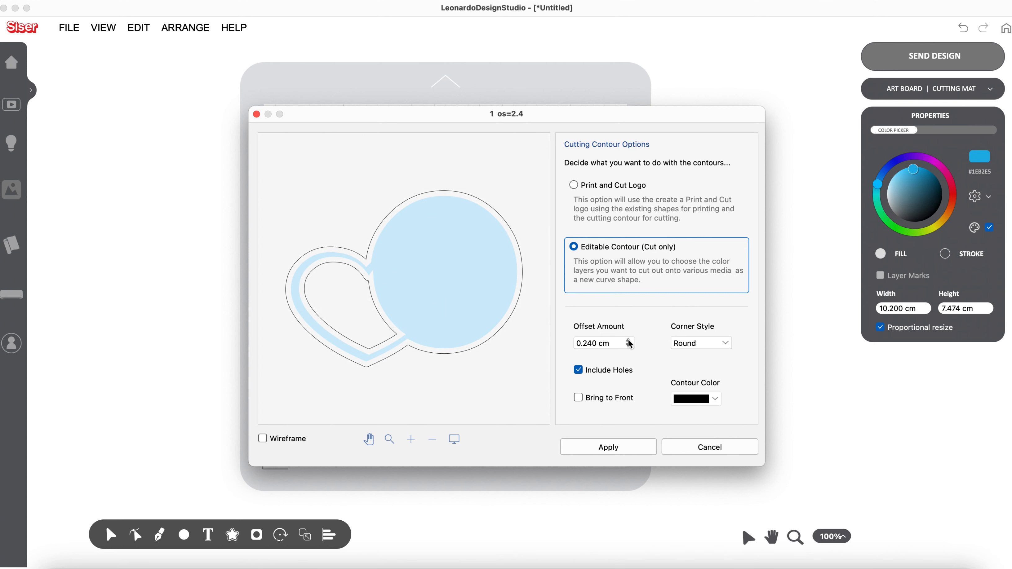
{"action": "left_click", "coordinate": [628, 341]}
{"action": "left_click", "coordinate": [628, 340]}
{"action": "left_click", "coordinate": [628, 341]}
{"action": "left_click", "coordinate": [628, 340]}
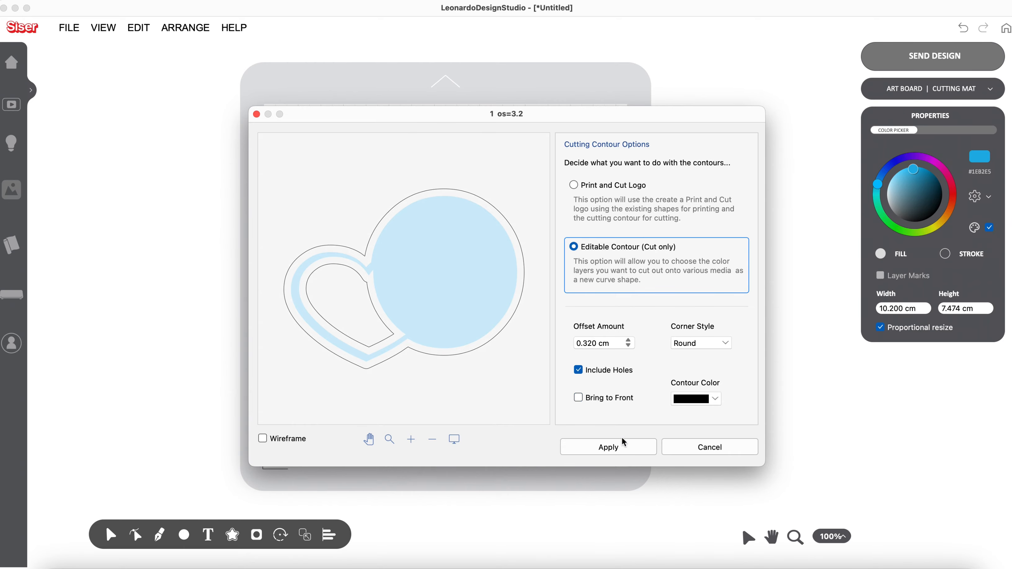
{"action": "left_click", "coordinate": [622, 446]}
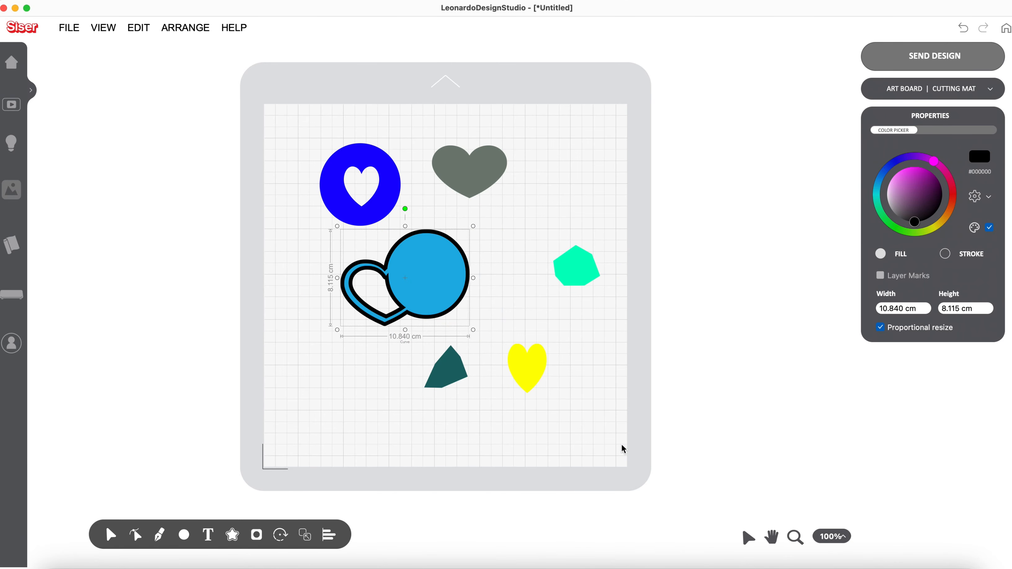
{"action": "left_click", "coordinate": [475, 429]}
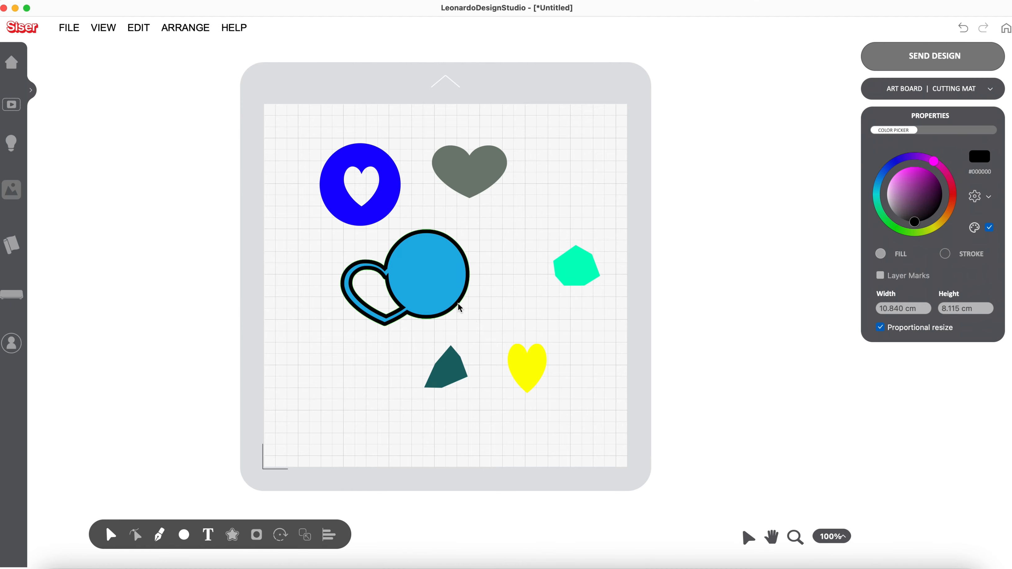
Turn on the wireframe display to examine the outlines of the blue compound and its black contour
{"action": "left_click", "coordinate": [415, 264]}
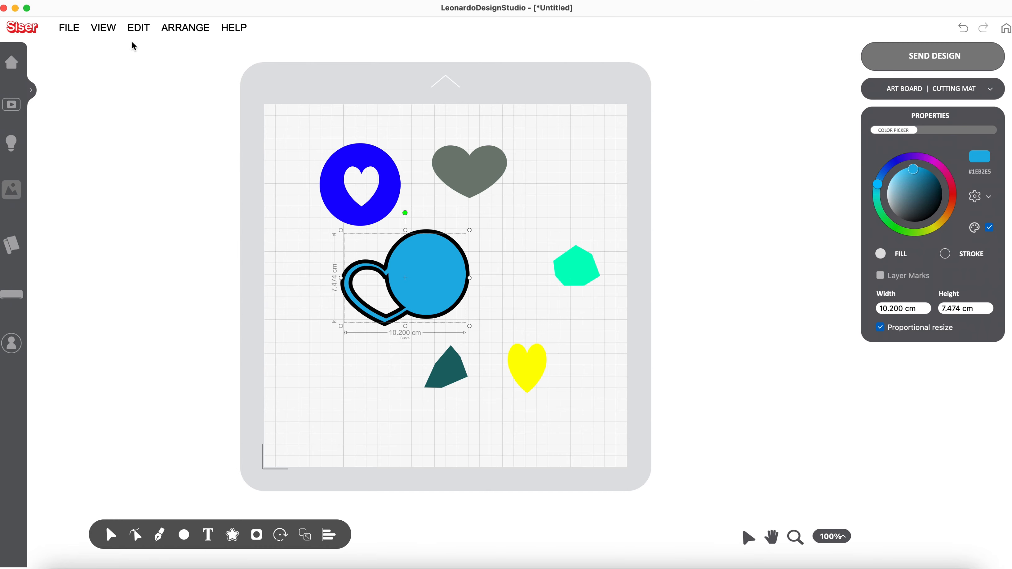
{"action": "left_click", "coordinate": [111, 30]}
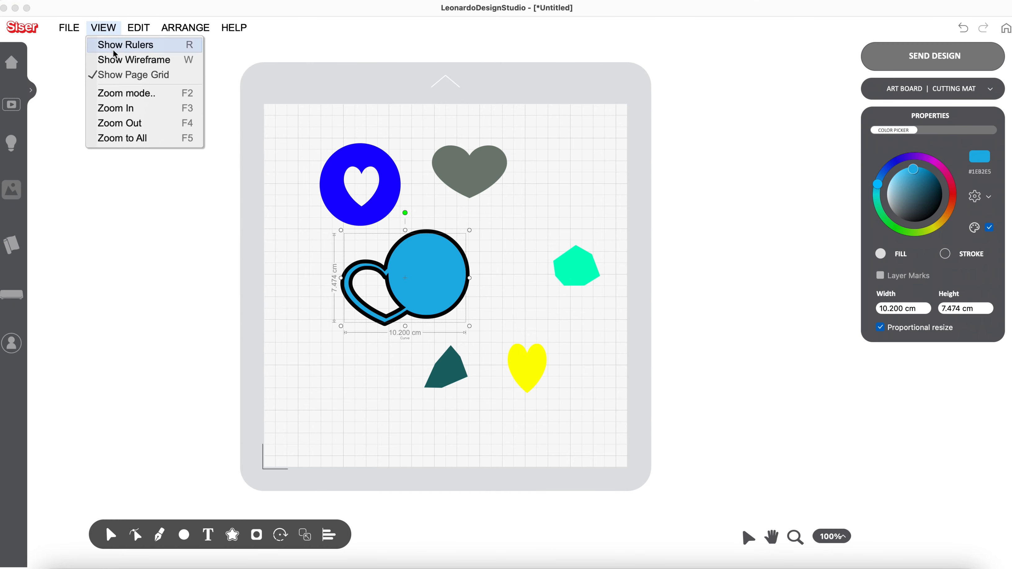
{"action": "left_click", "coordinate": [115, 60]}
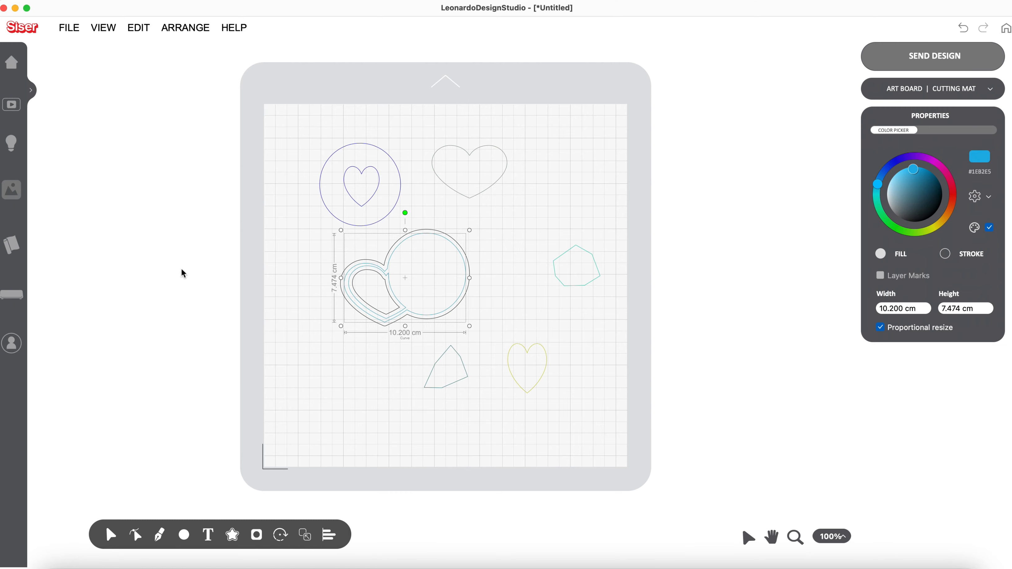
{"action": "left_click", "coordinate": [189, 281]}
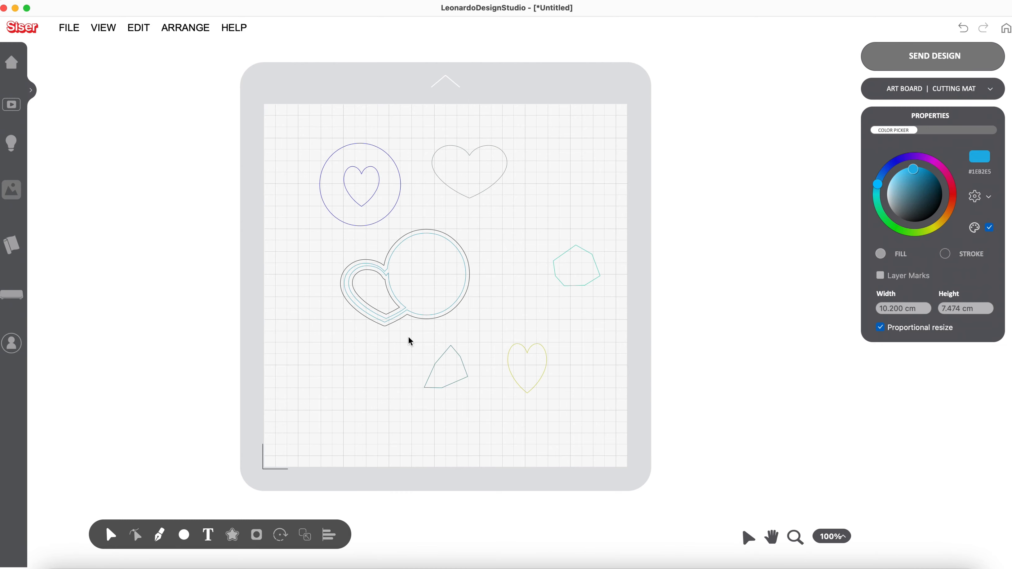
Separate the blue compound's outer silhouette from its inner heart piece and move the black contour away from them
{"action": "scroll", "coordinate": [523, 305], "scroll_direction": "up", "scroll_amount": 5}
{"action": "left_click", "coordinate": [571, 210]}
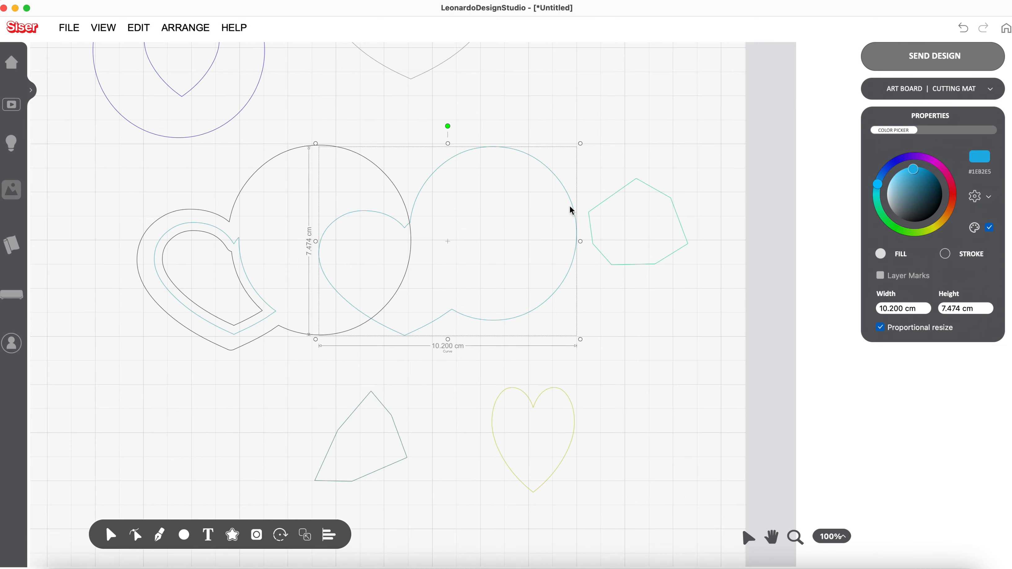
{"action": "left_click_drag", "start_coordinate": [574, 207], "coordinate": [401, 344]}
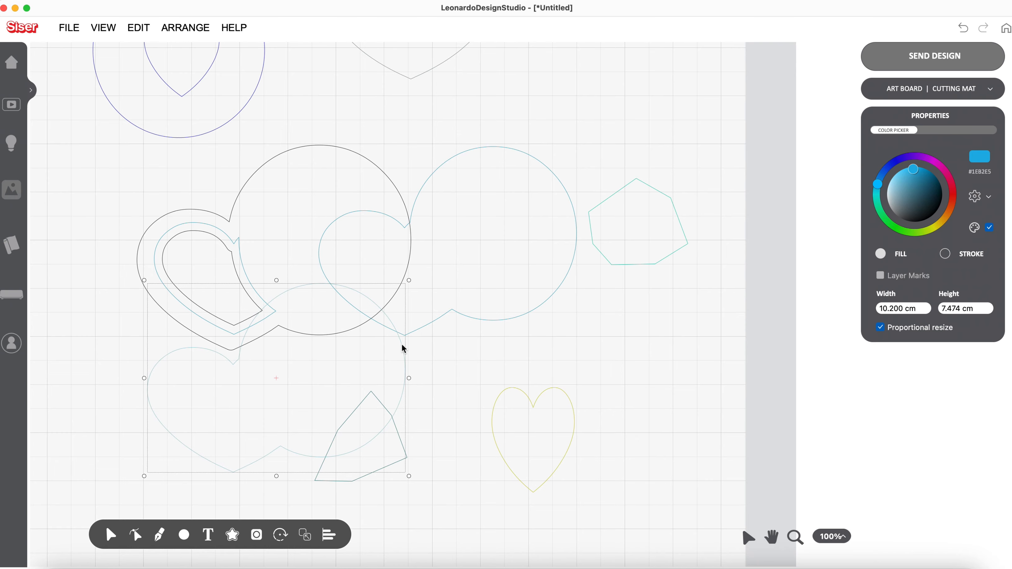
{"action": "left_click_drag", "start_coordinate": [237, 243], "coordinate": [313, 206]}
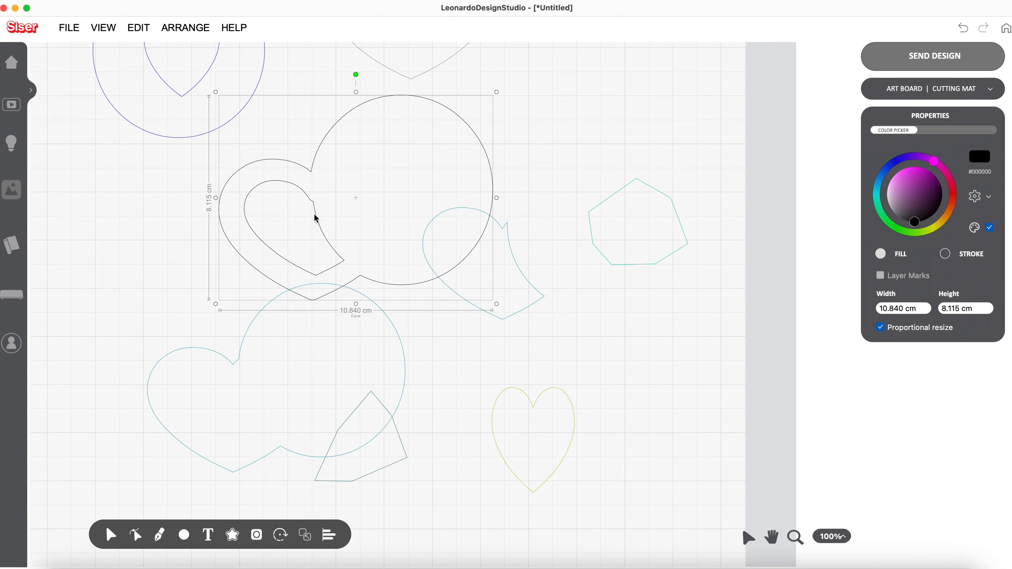
Release the black contour's compound, moving its inner heart piece outside the outer shape, and turn the wireframe display off
{"action": "mouse_move", "coordinate": [260, 533]}
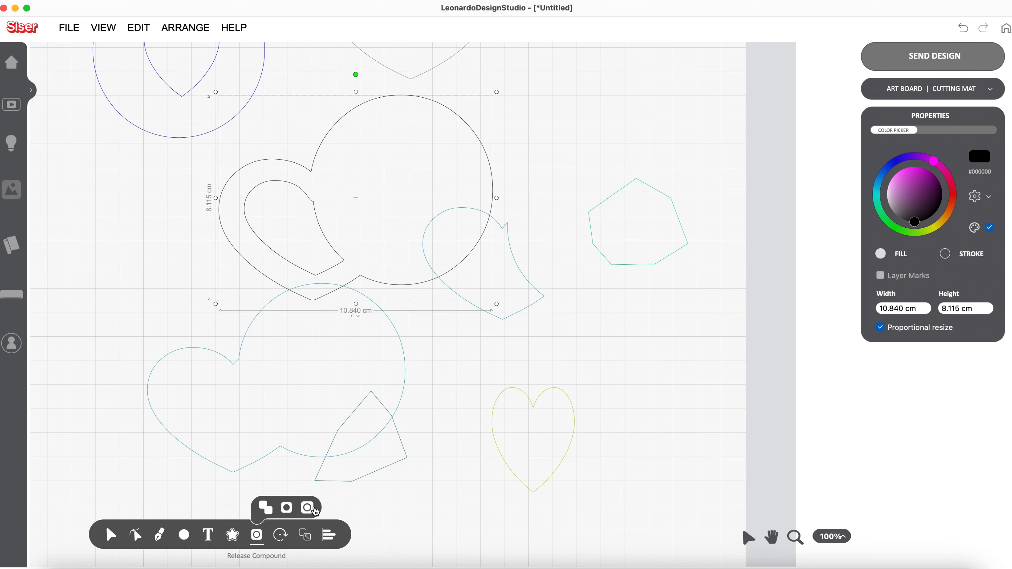
{"action": "left_click", "coordinate": [132, 347]}
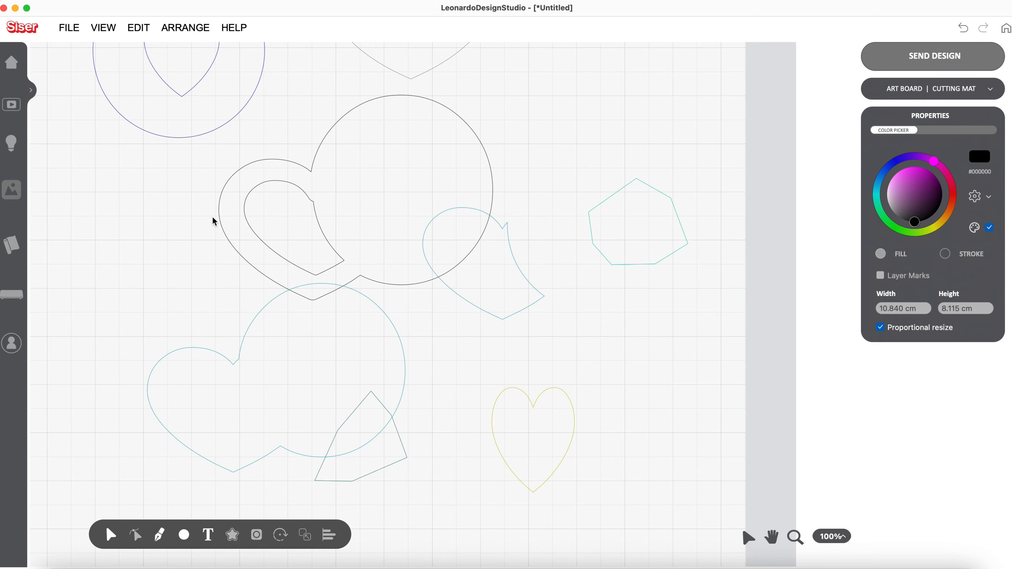
{"action": "left_click_drag", "start_coordinate": [246, 215], "coordinate": [129, 255]}
{"action": "scroll", "coordinate": [442, 348], "scroll_direction": "up", "scroll_amount": 2}
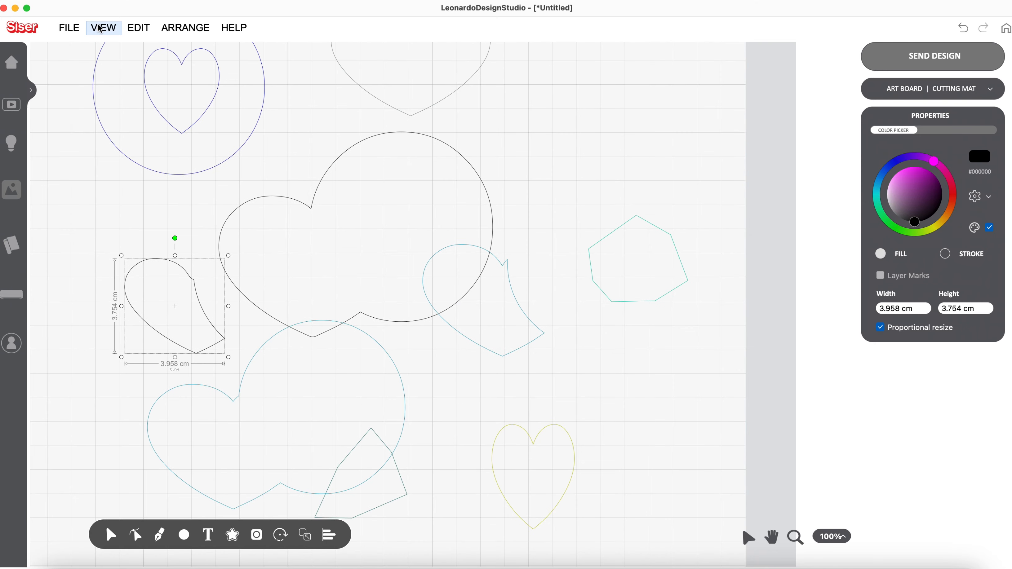
{"action": "left_click", "coordinate": [100, 29]}
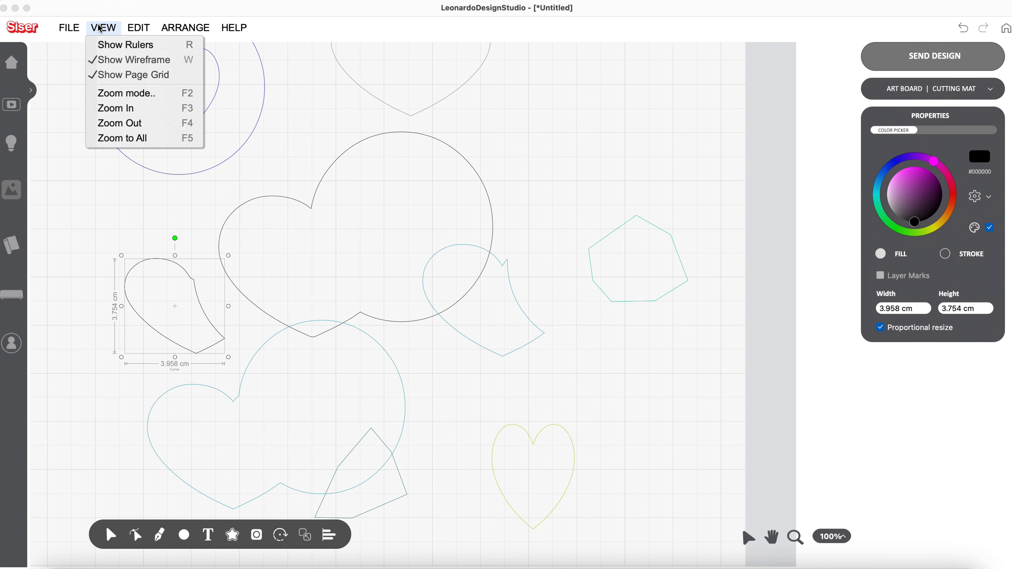
{"action": "left_click", "coordinate": [98, 60]}
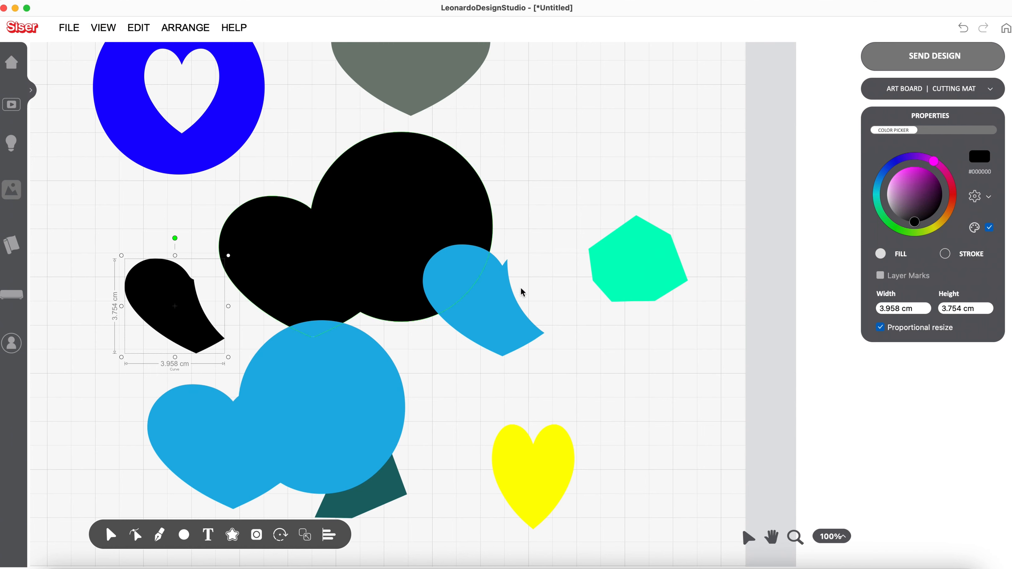